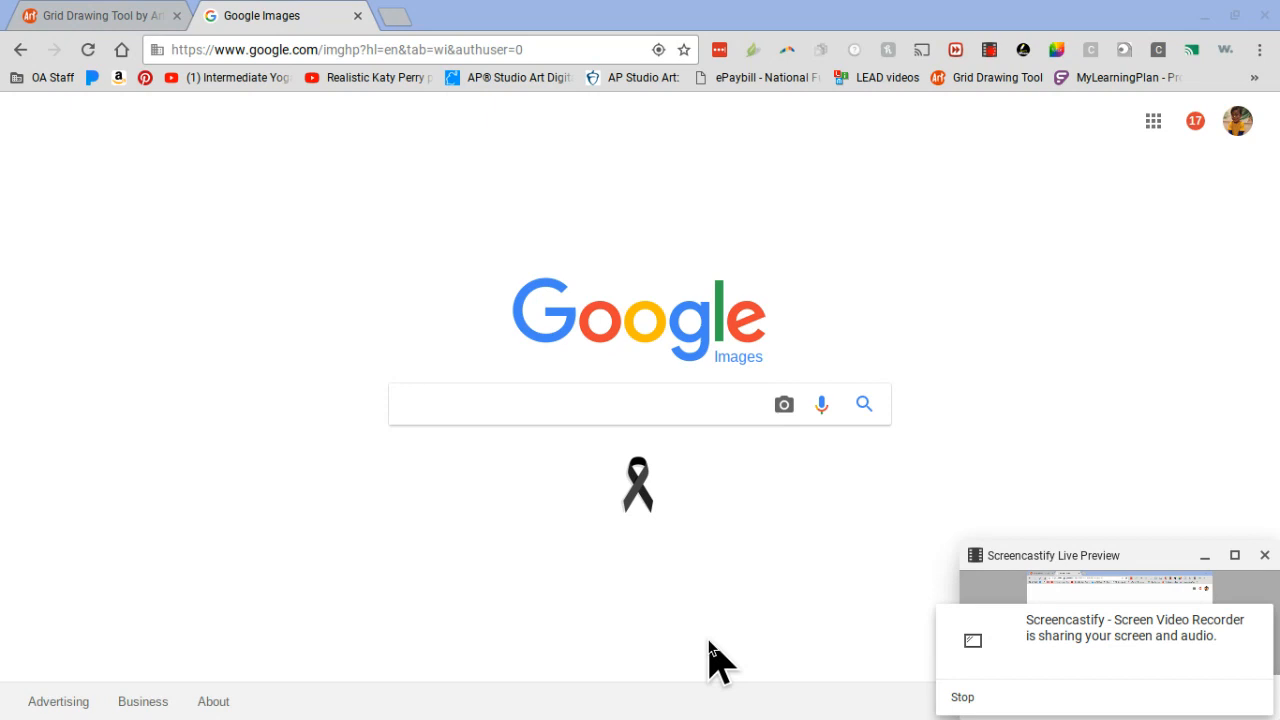
Step: Search Google Images for "black and white portrait"
{"action": "left_click", "coordinate": [583, 404]}
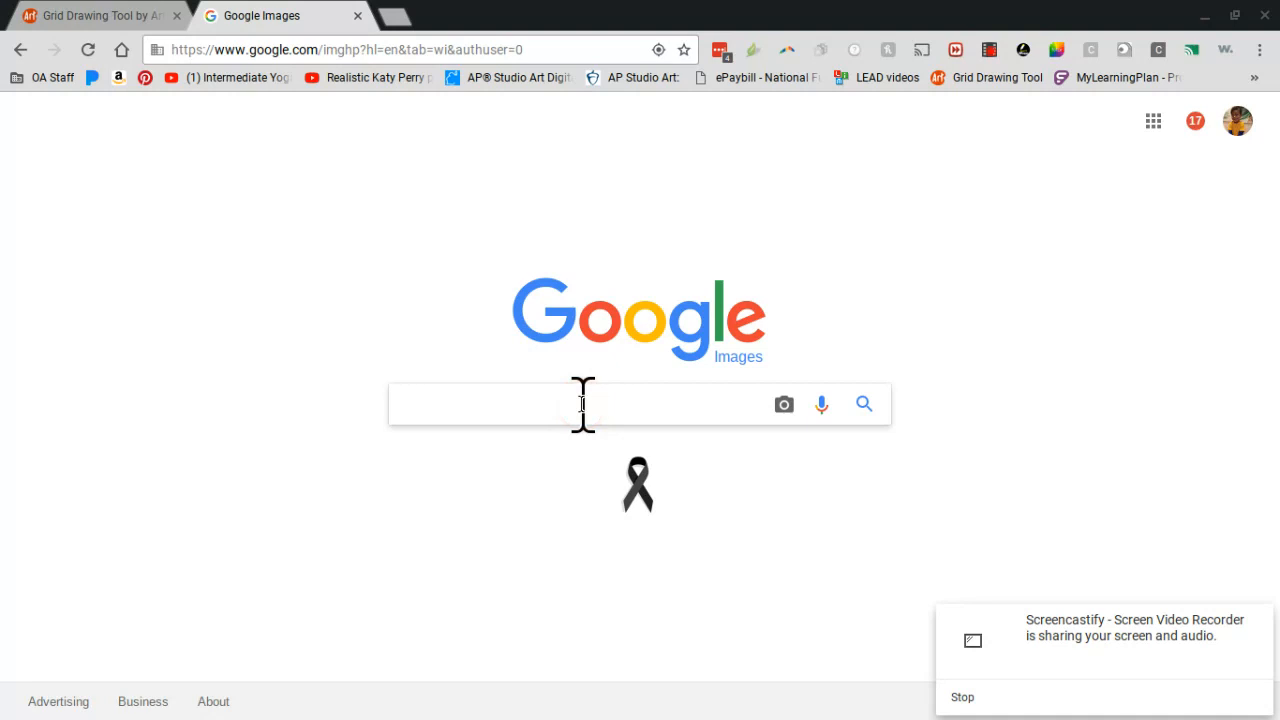
{"action": "type", "text": "black and white por"}
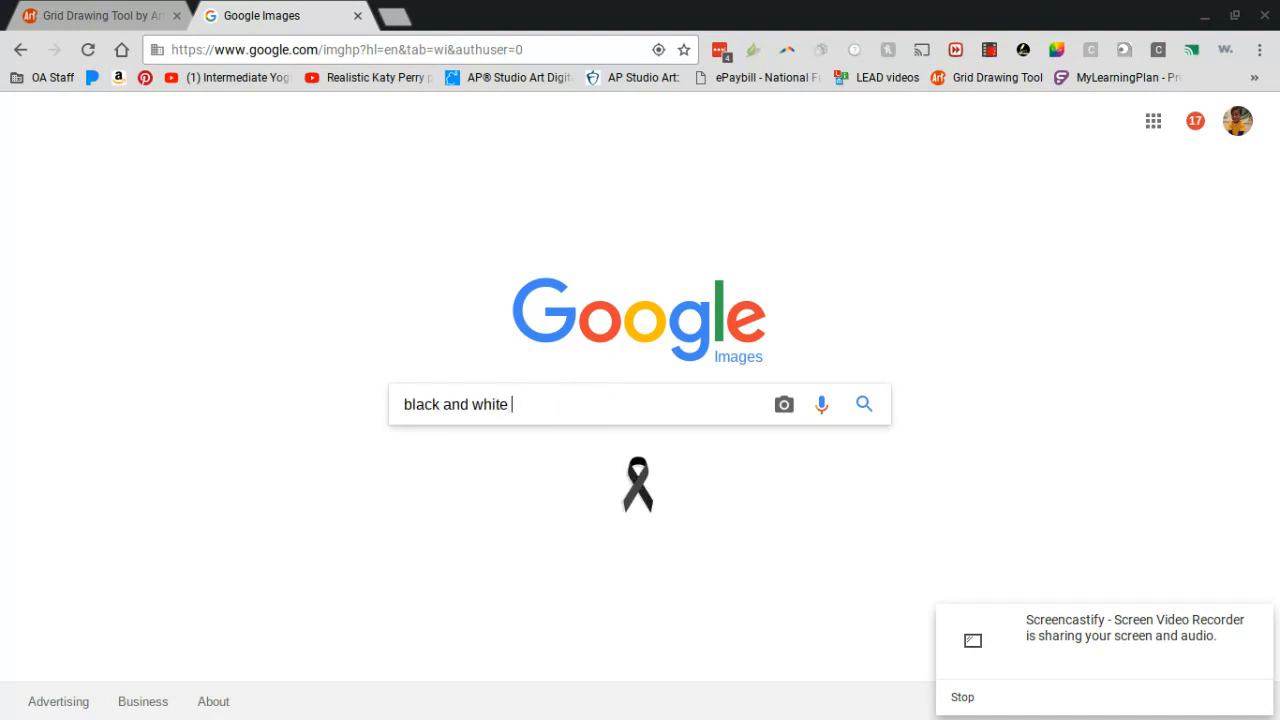
{"action": "type", "text": "trait"}
{"action": "key", "text": "Return"}
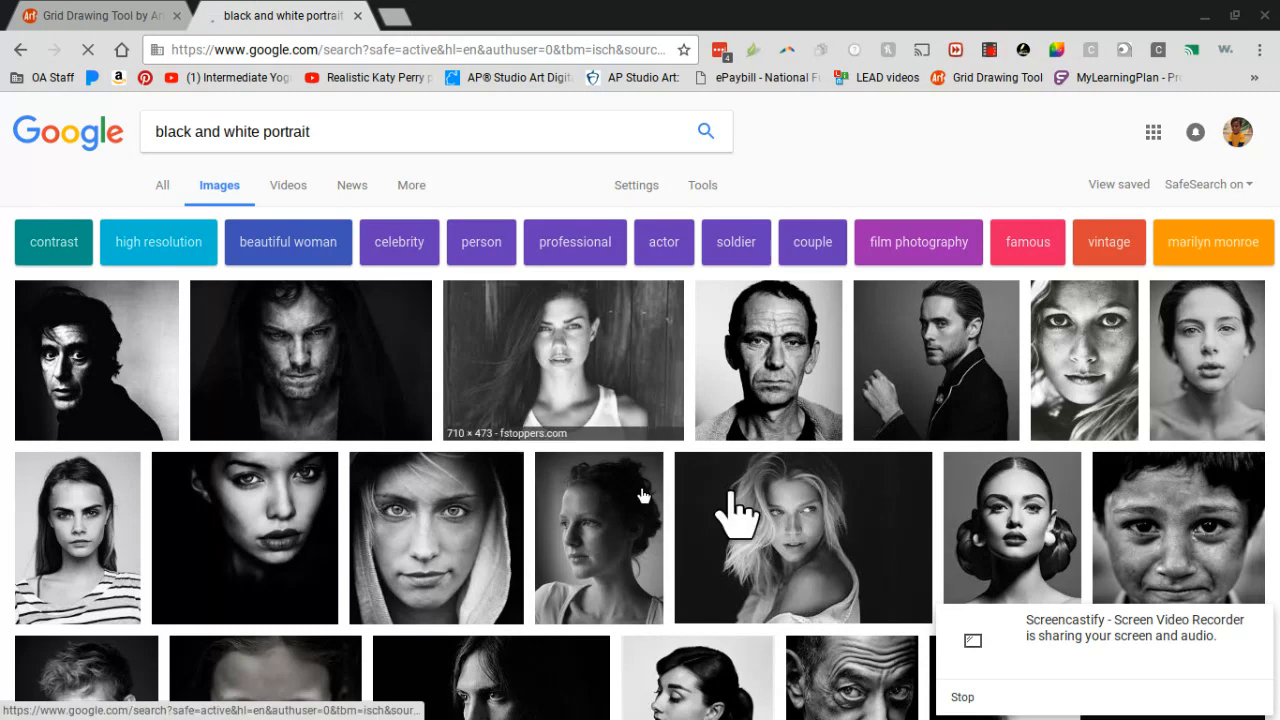
Step: Show the search filters and restrict the portrait results to the Large image size
{"action": "left_click", "coordinate": [565, 369]}
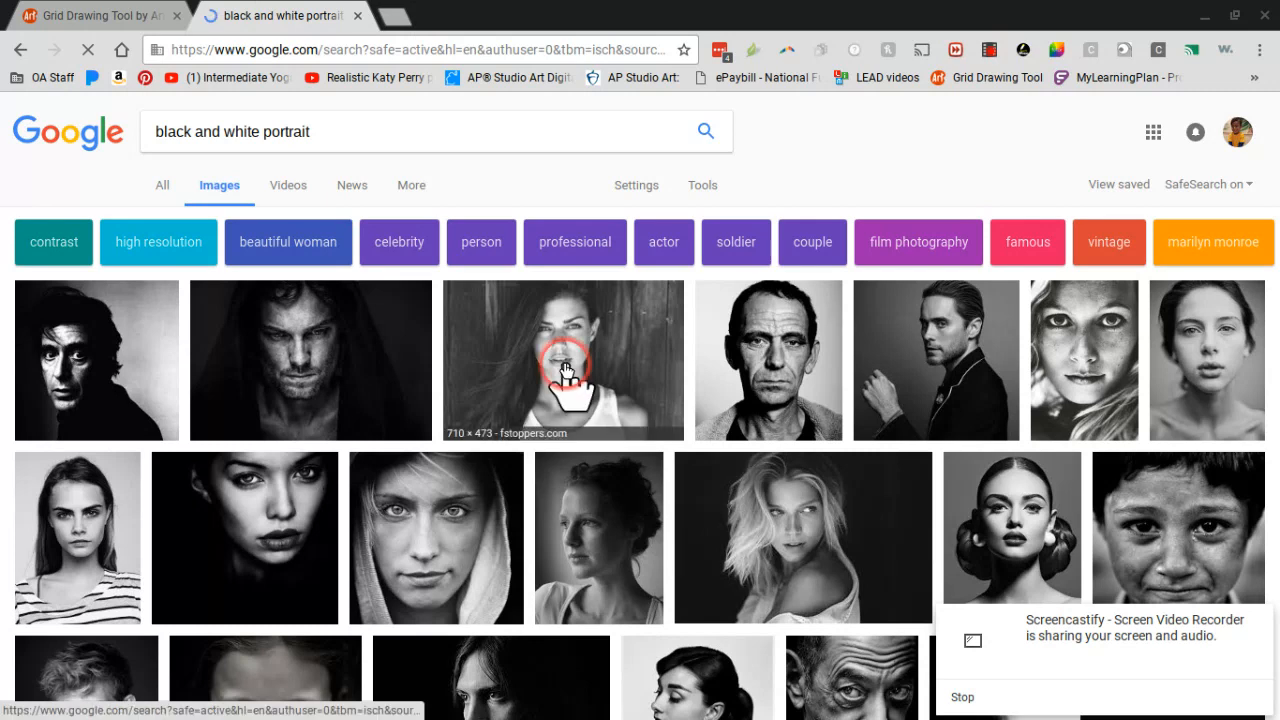
{"action": "left_click", "coordinate": [704, 187]}
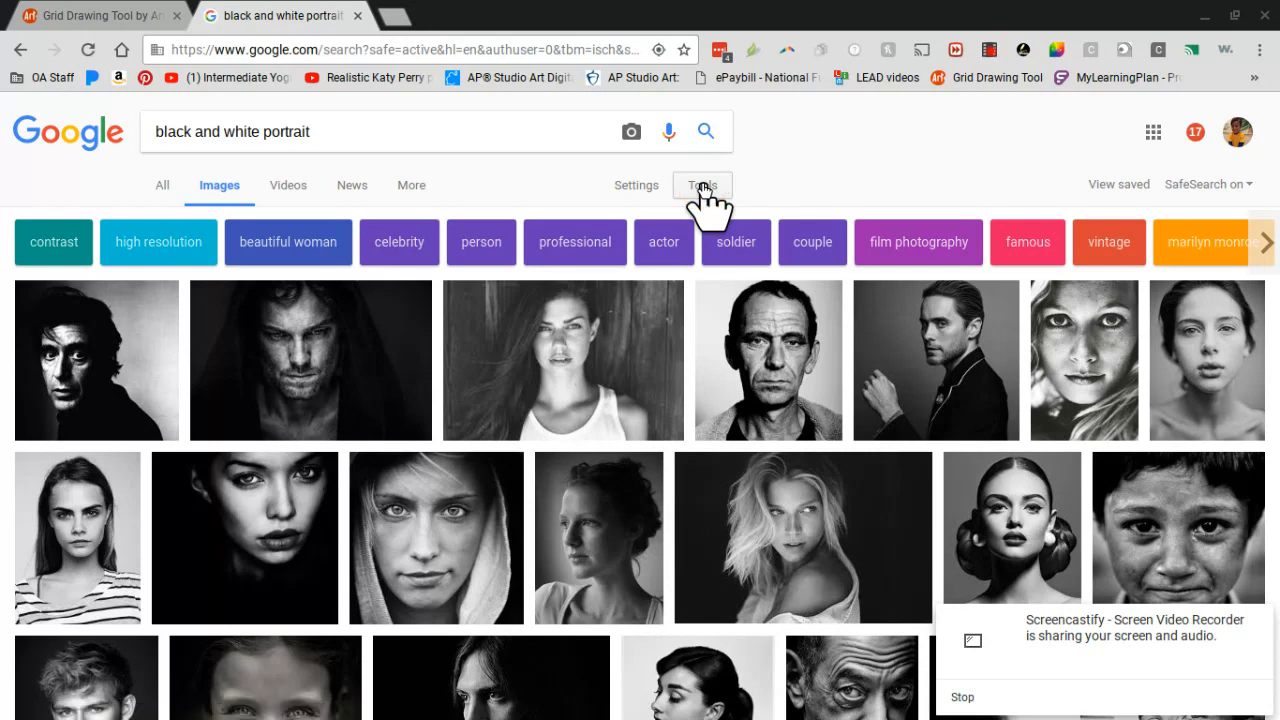
{"action": "left_click", "coordinate": [703, 187]}
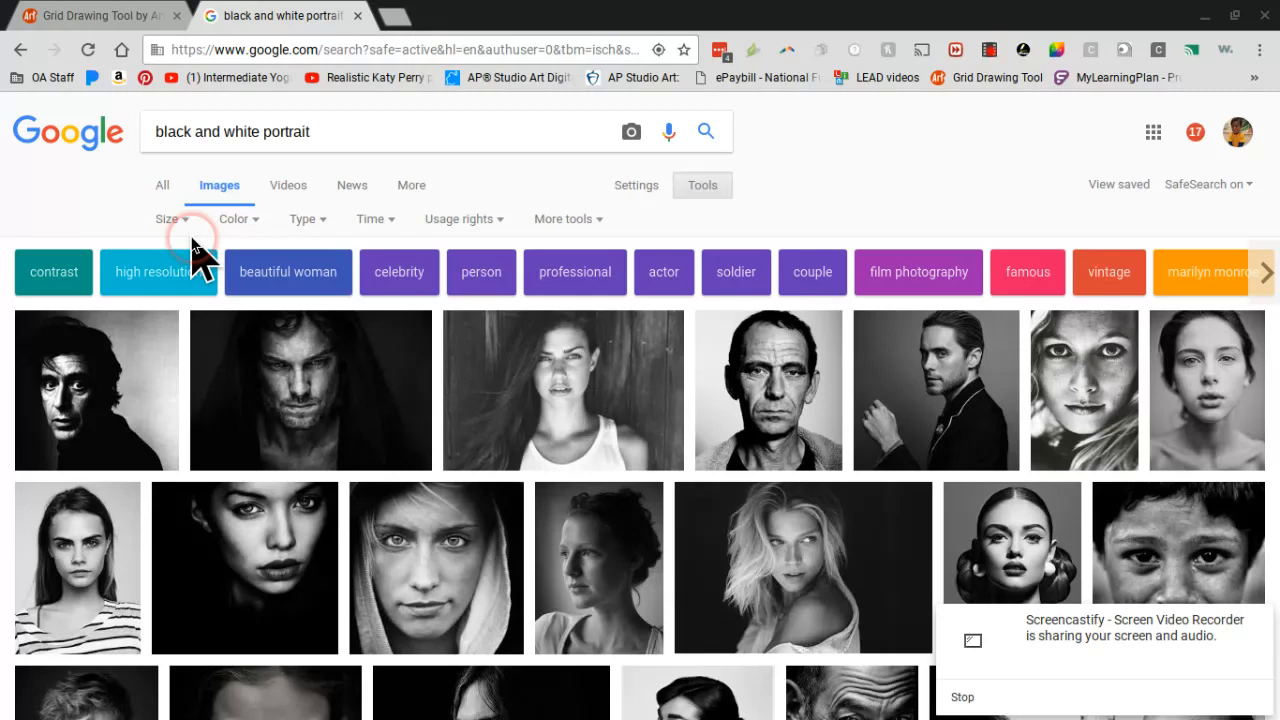
{"action": "left_click", "coordinate": [170, 220]}
{"action": "left_click", "coordinate": [172, 218]}
{"action": "left_click", "coordinate": [169, 279]}
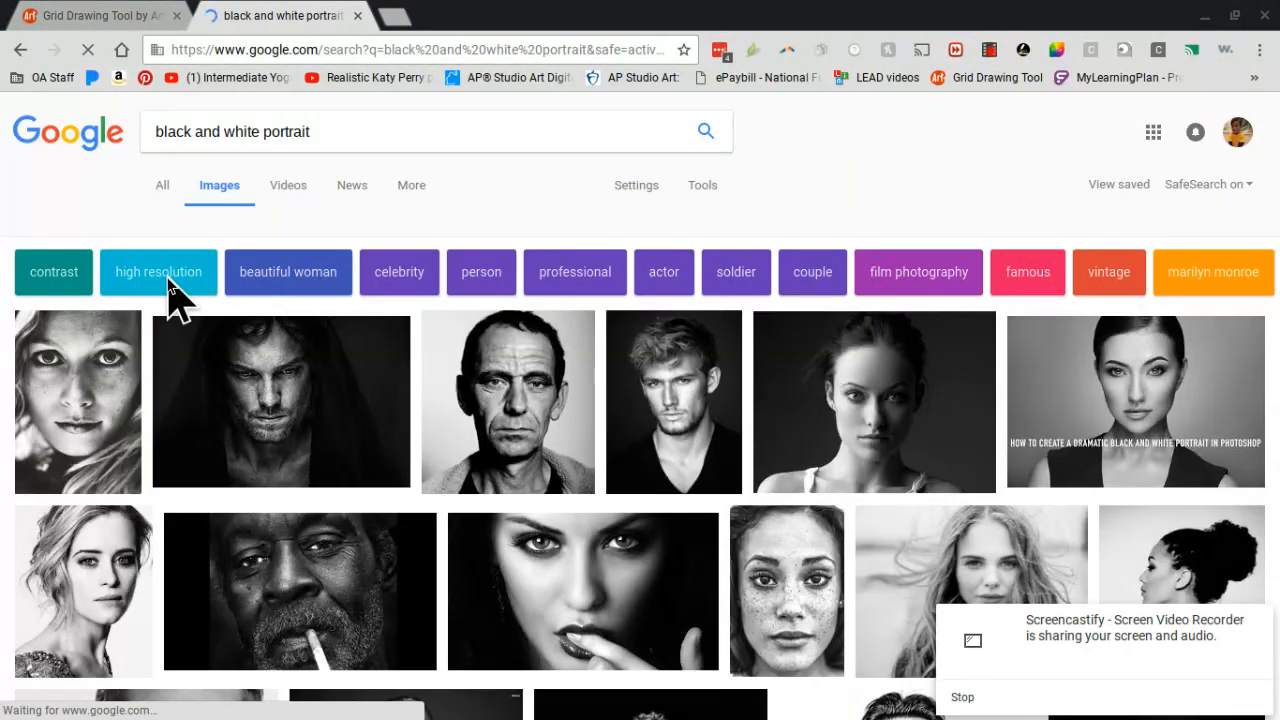
Step: Preview the Shutterstock closeup portrait of the old man from the first results row and save the image to the computer
{"action": "left_click", "coordinate": [520, 442]}
{"action": "left_click", "coordinate": [461, 372]}
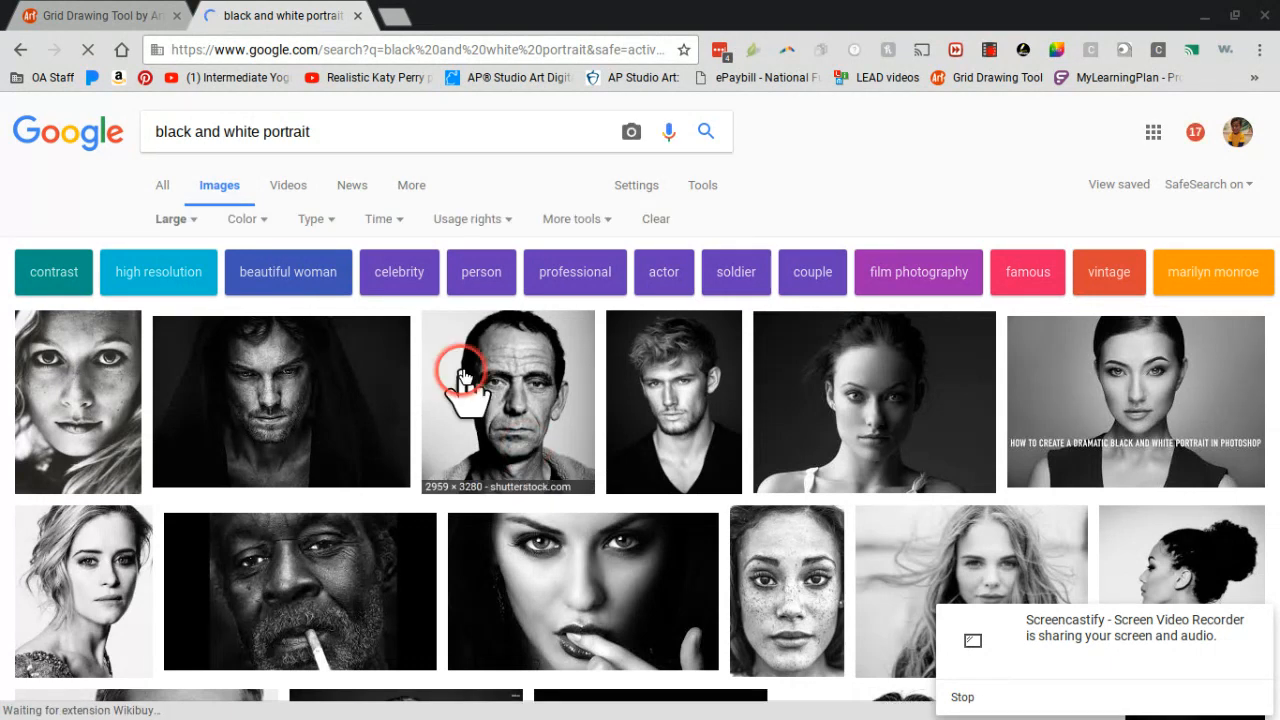
{"action": "left_click", "coordinate": [507, 400]}
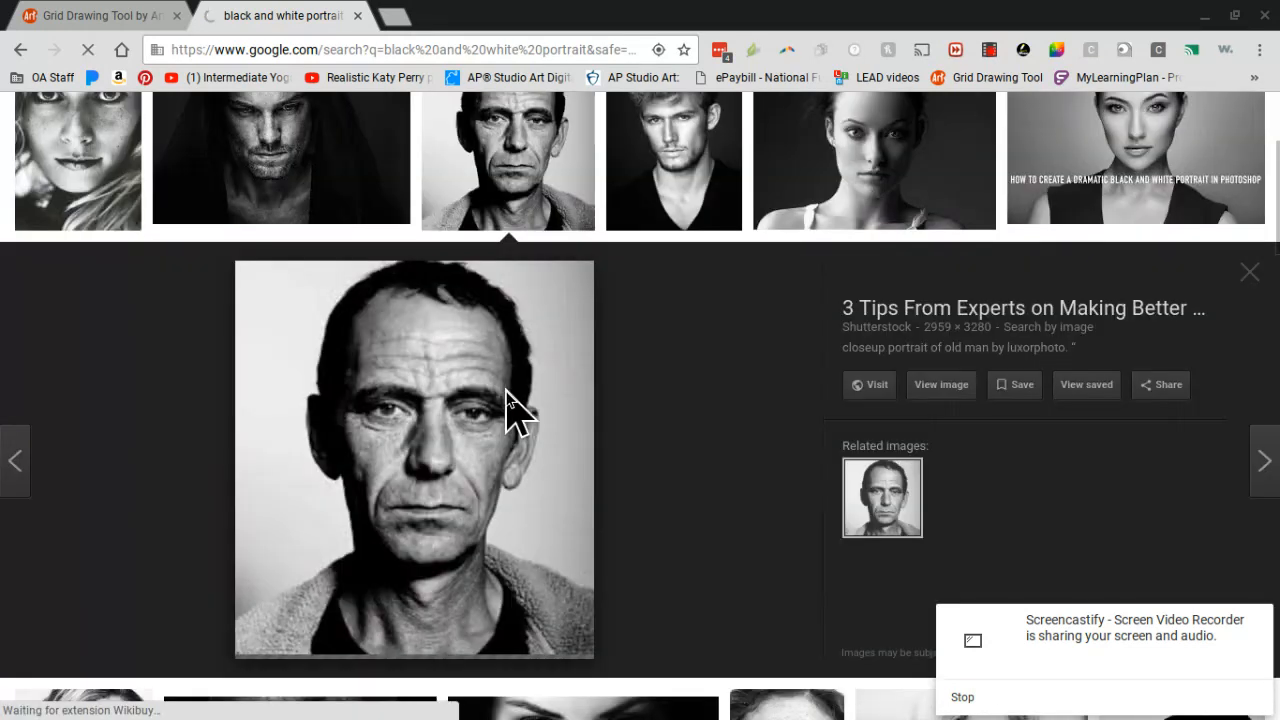
{"action": "left_click", "coordinate": [530, 145]}
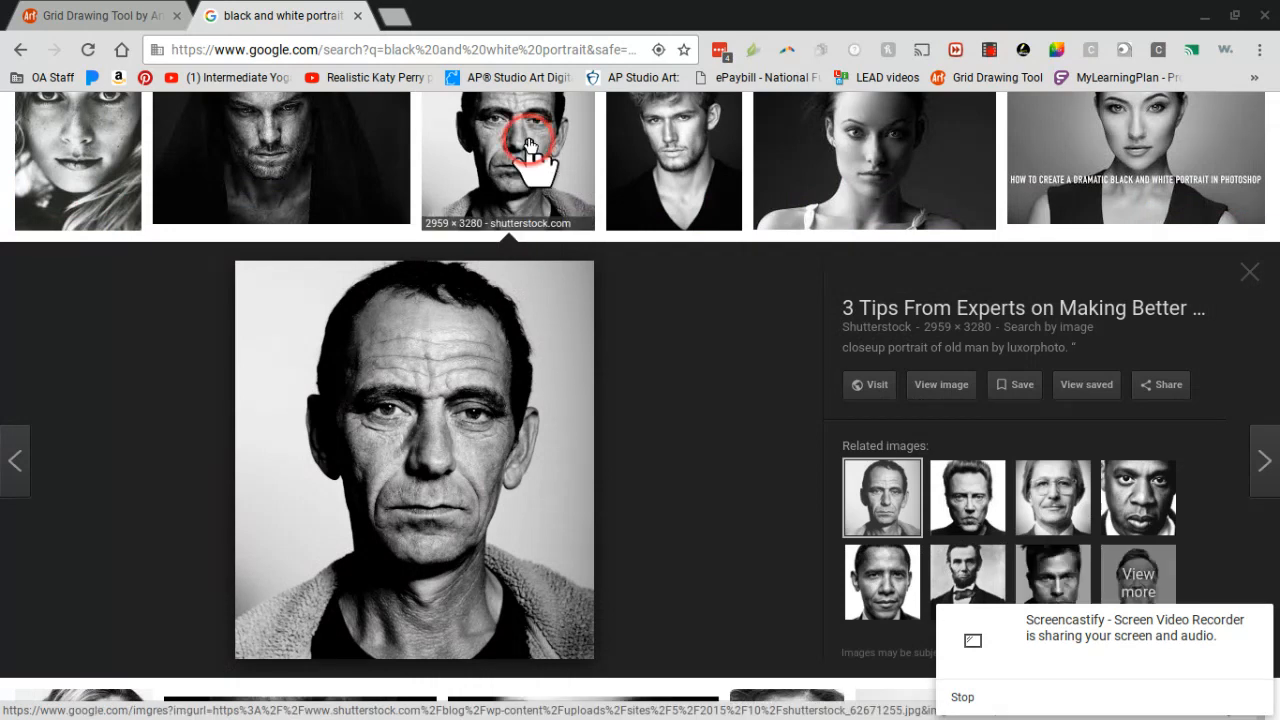
{"action": "left_click", "coordinate": [437, 374]}
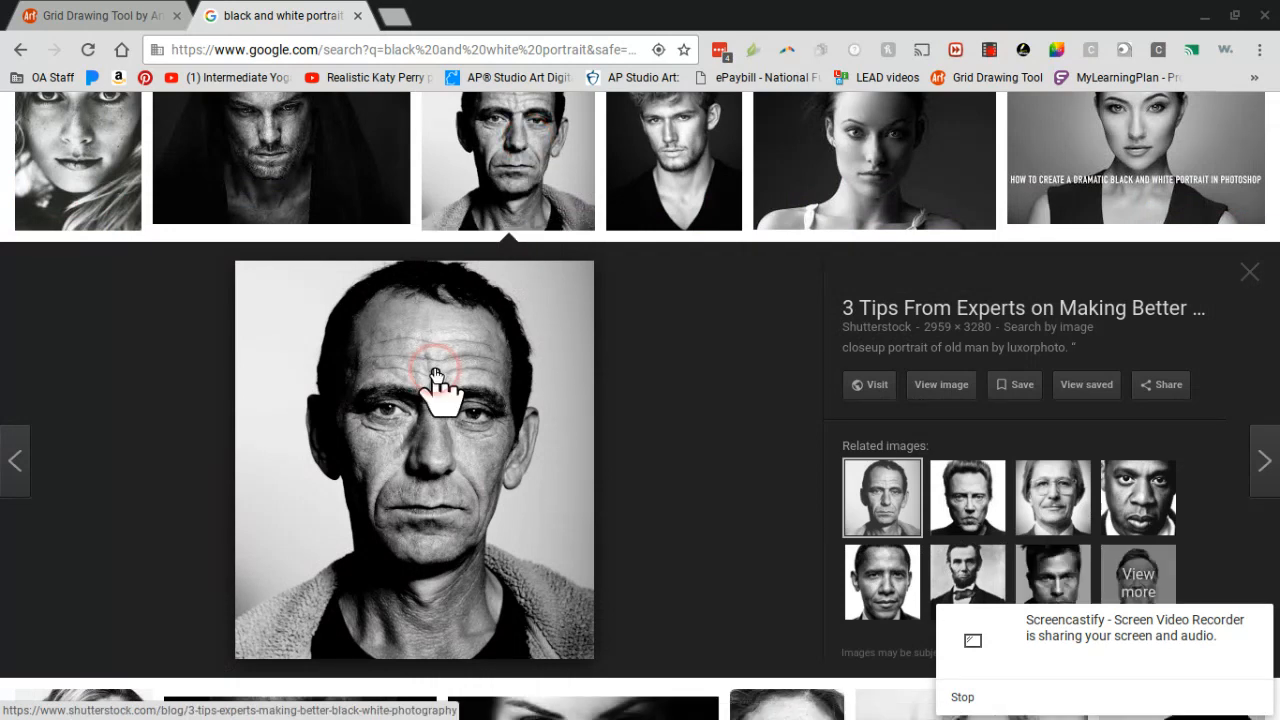
{"action": "right_click", "coordinate": [437, 374]}
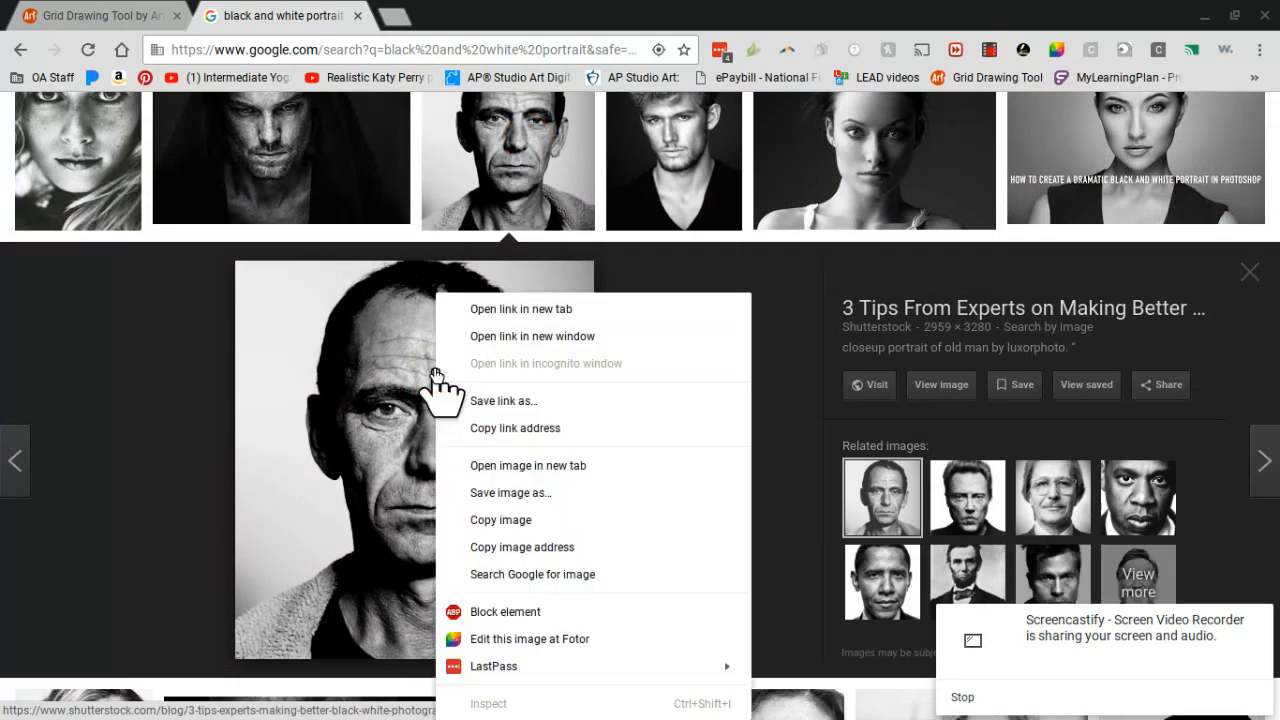
{"action": "left_click", "coordinate": [502, 492]}
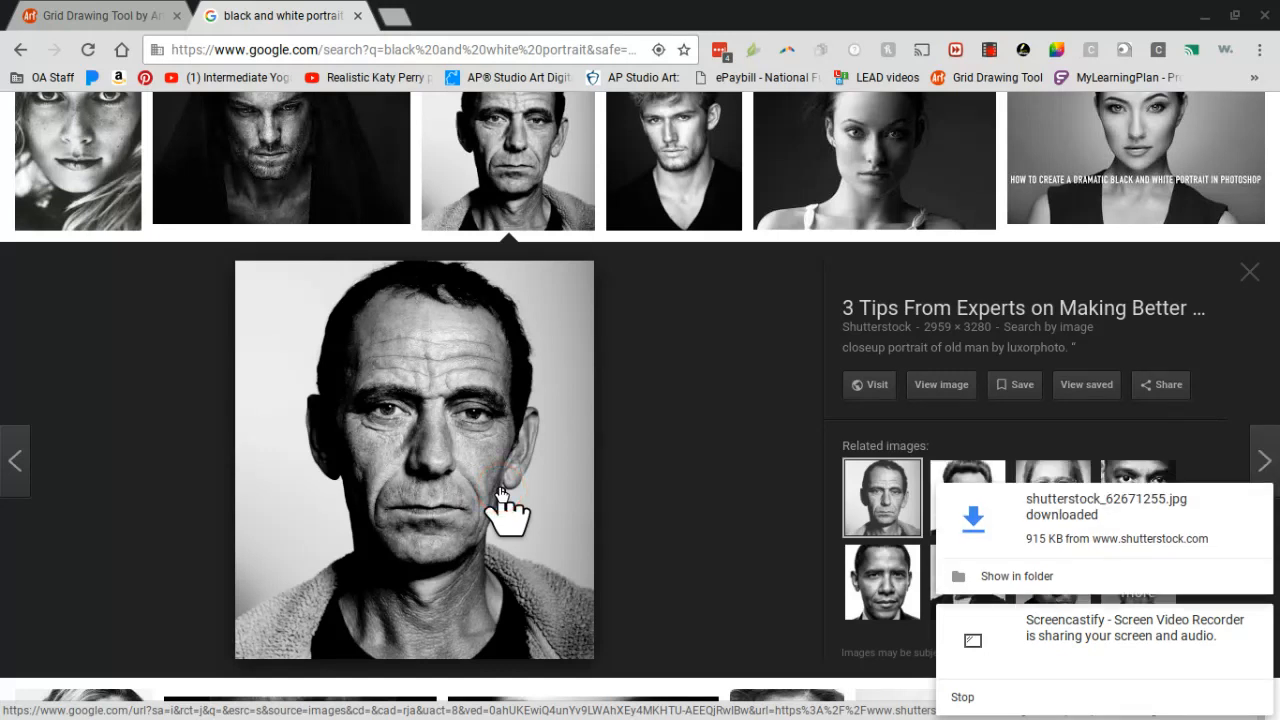
Step: Load griddrawingtool.com in a new browser tab
{"action": "left_click", "coordinate": [410, 45]}
{"action": "left_click", "coordinate": [395, 24]}
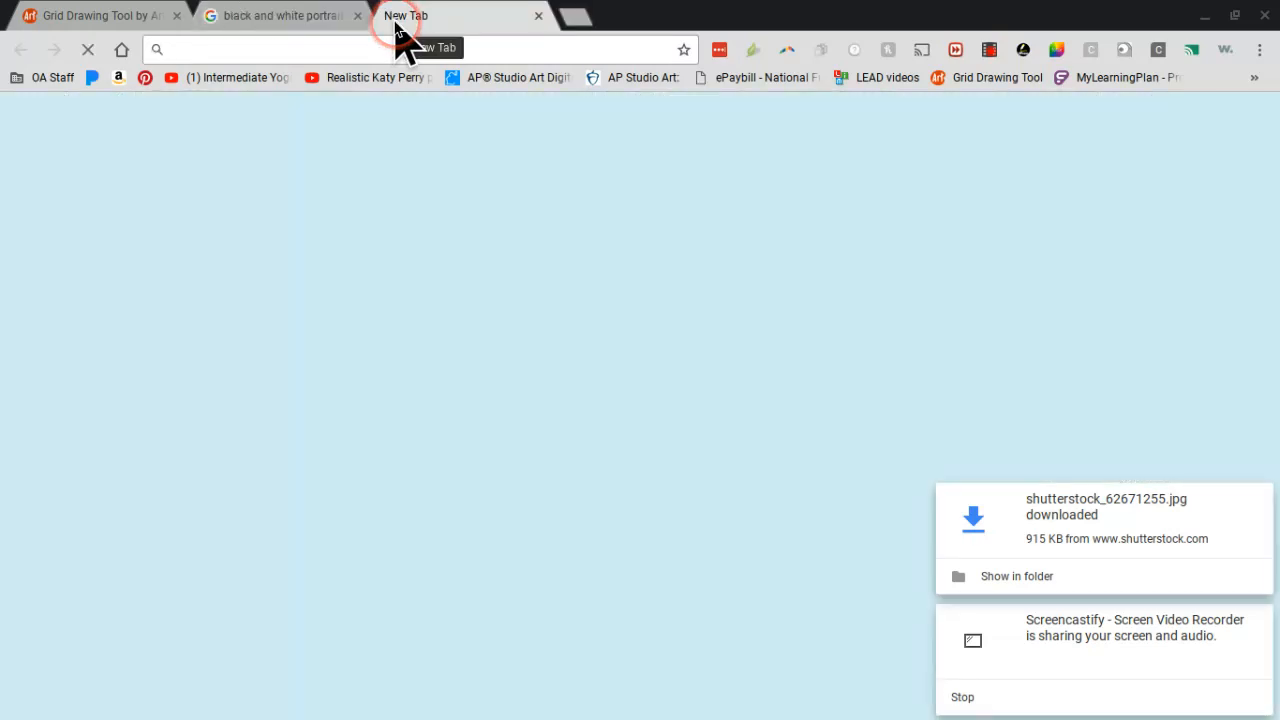
{"action": "left_click", "coordinate": [388, 51]}
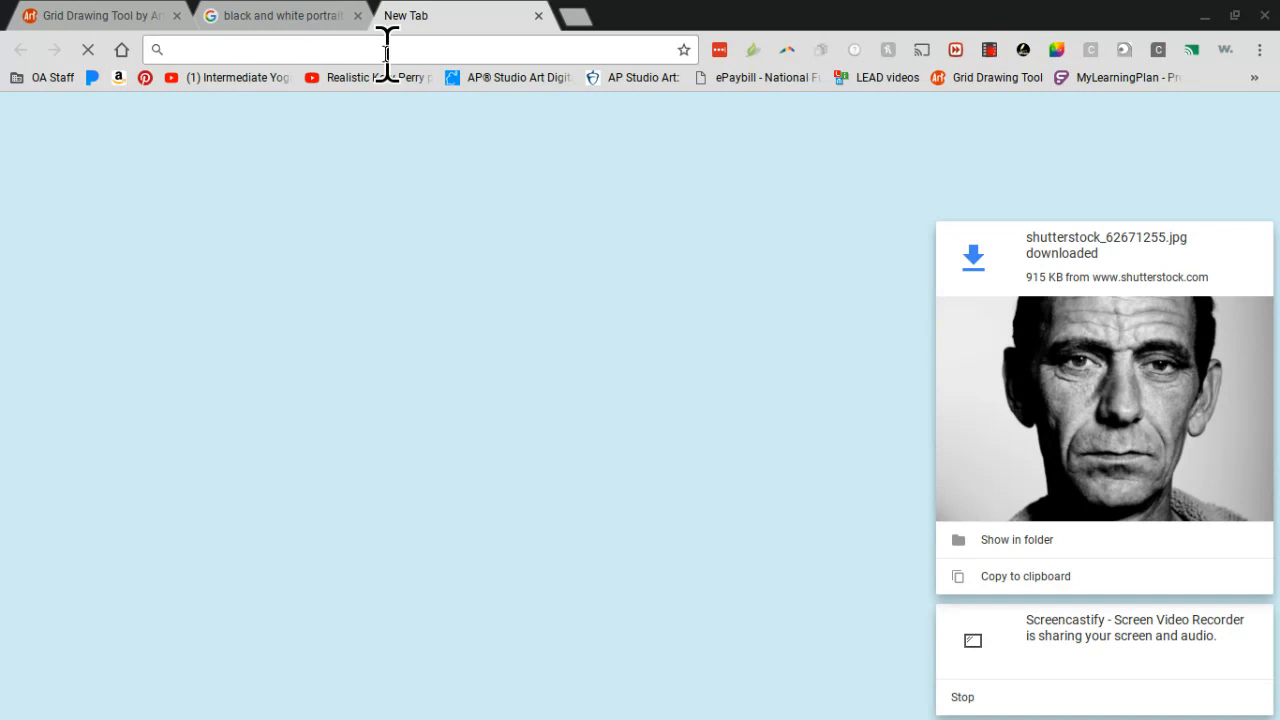
{"action": "type", "text": "griddrawingtool.com"}
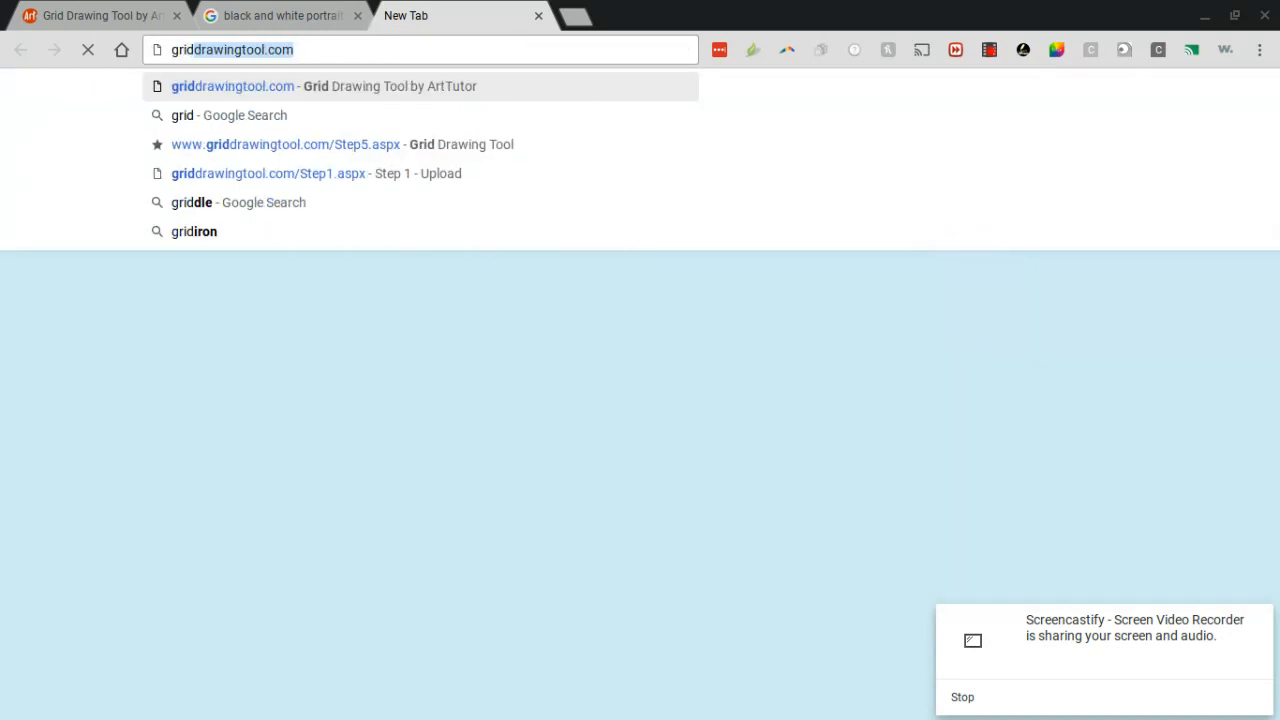
{"action": "key", "text": "Return"}
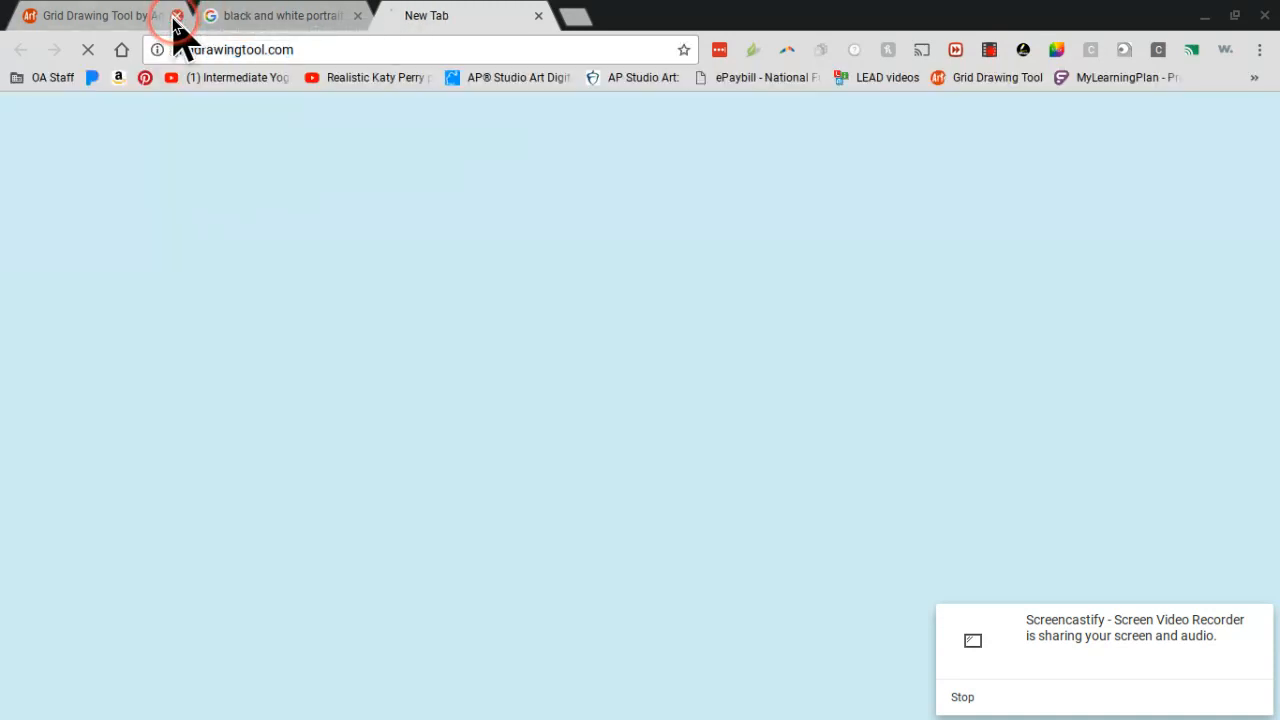
Step: Close the older Grid Drawing Tool tab and the image search tab, keeping only the newly loaded site
{"action": "left_click", "coordinate": [176, 16]}
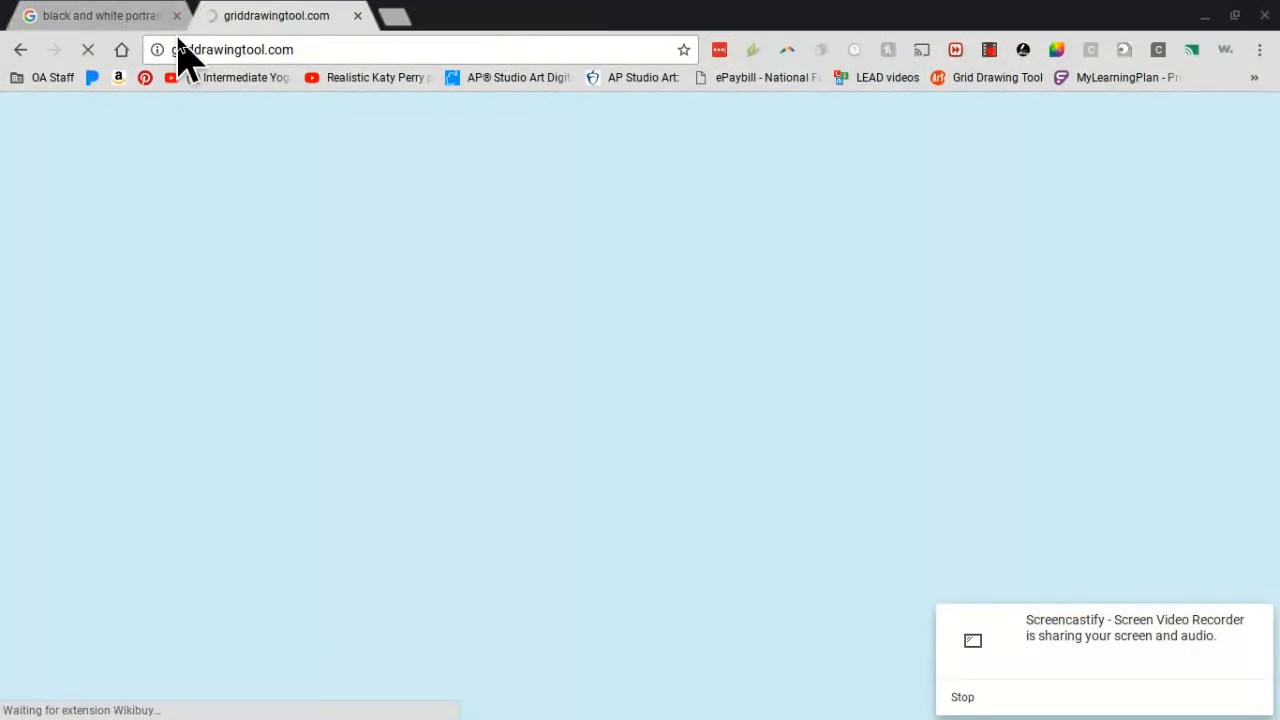
{"action": "left_click", "coordinate": [249, 57]}
{"action": "left_click", "coordinate": [316, 17]}
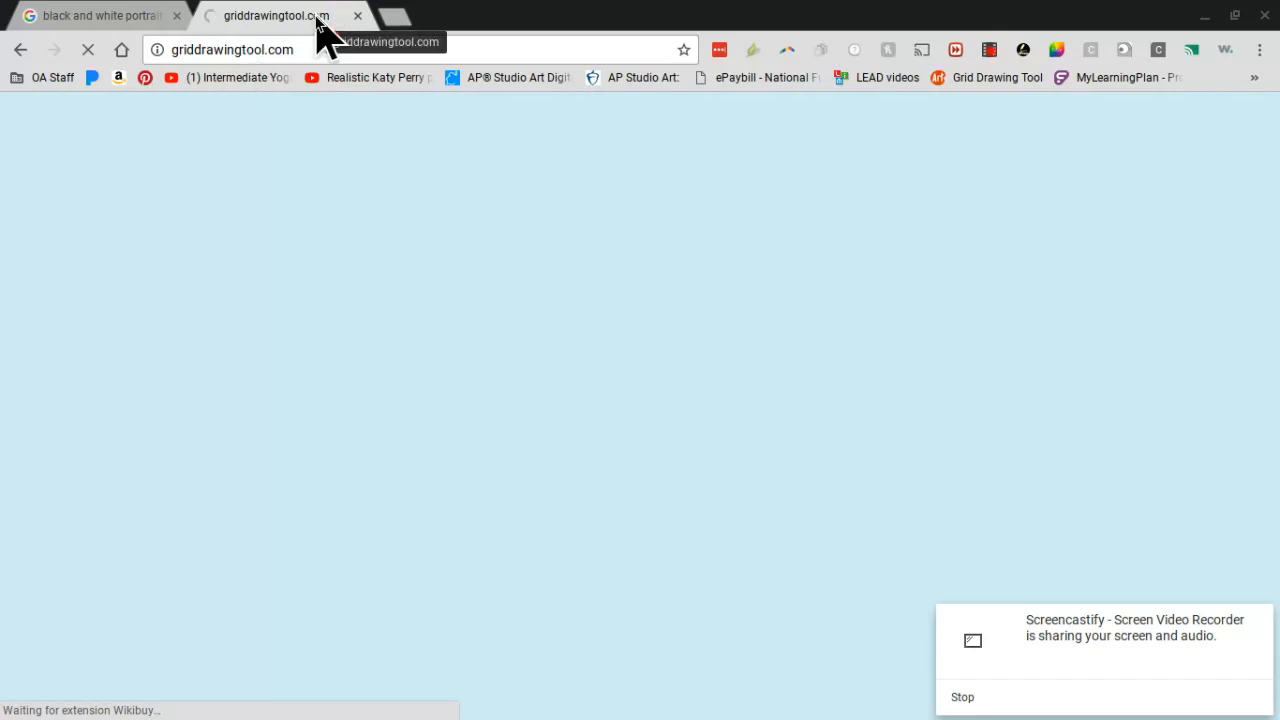
{"action": "left_click", "coordinate": [176, 17]}
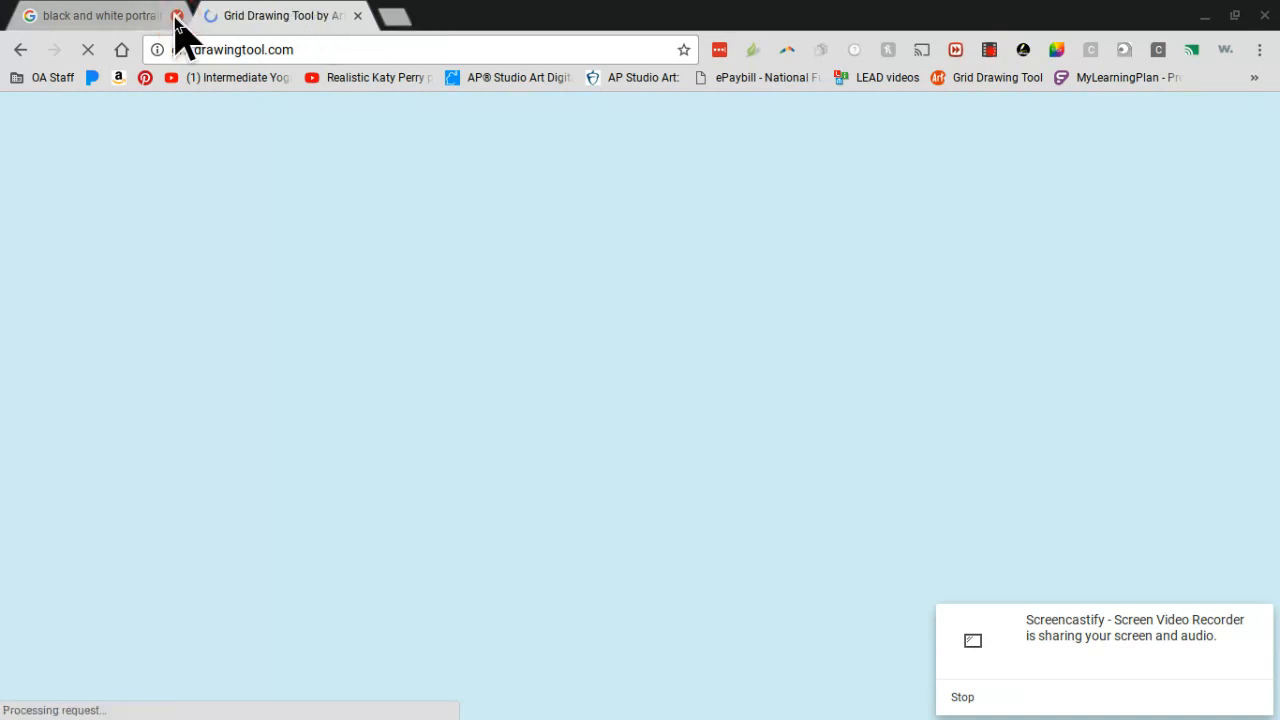
{"action": "left_click", "coordinate": [176, 17]}
{"action": "left_click", "coordinate": [274, 316]}
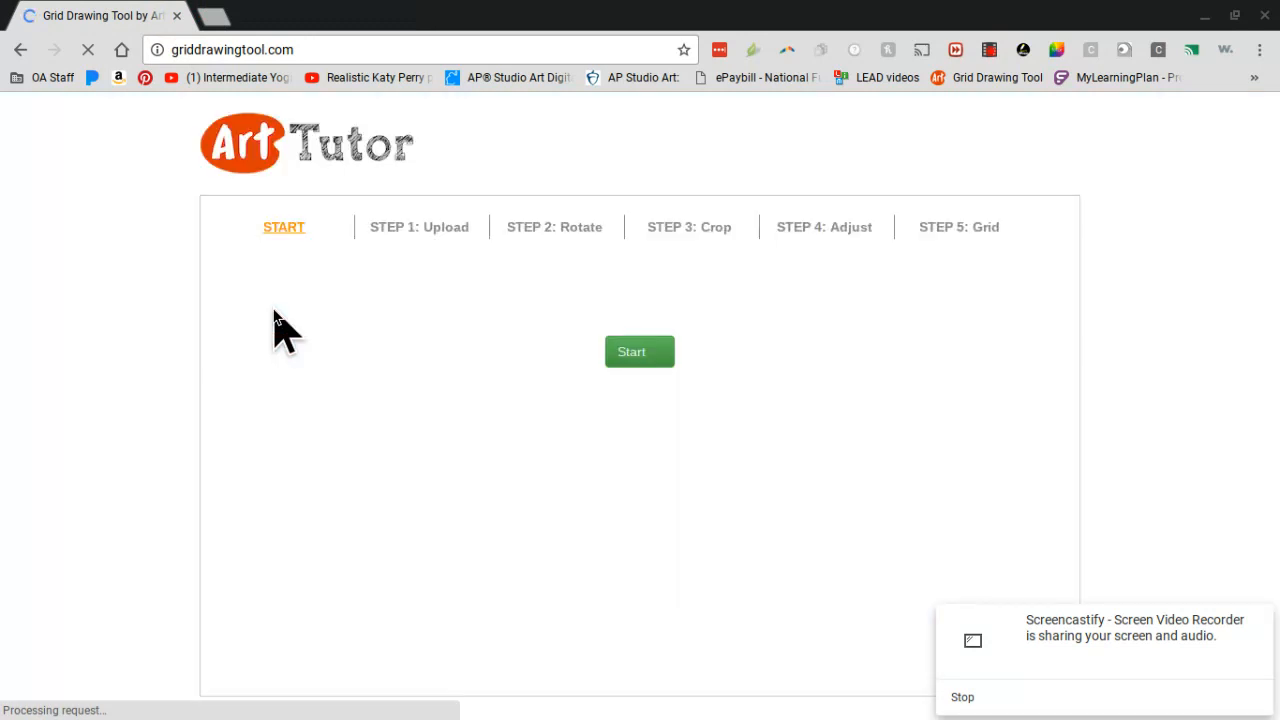
Step: Go to the Step 1: Upload page of the Grid Drawing Tool
{"action": "left_click", "coordinate": [420, 248]}
{"action": "left_click", "coordinate": [428, 223]}
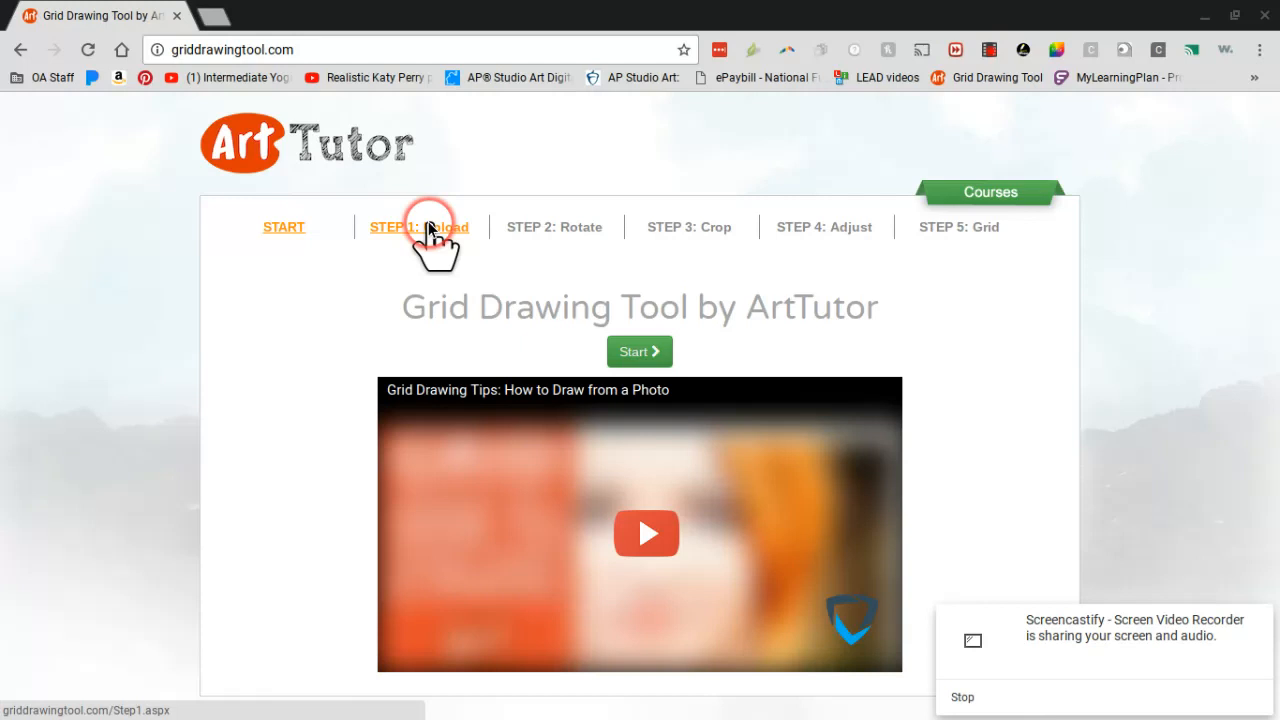
{"action": "left_click", "coordinate": [428, 227]}
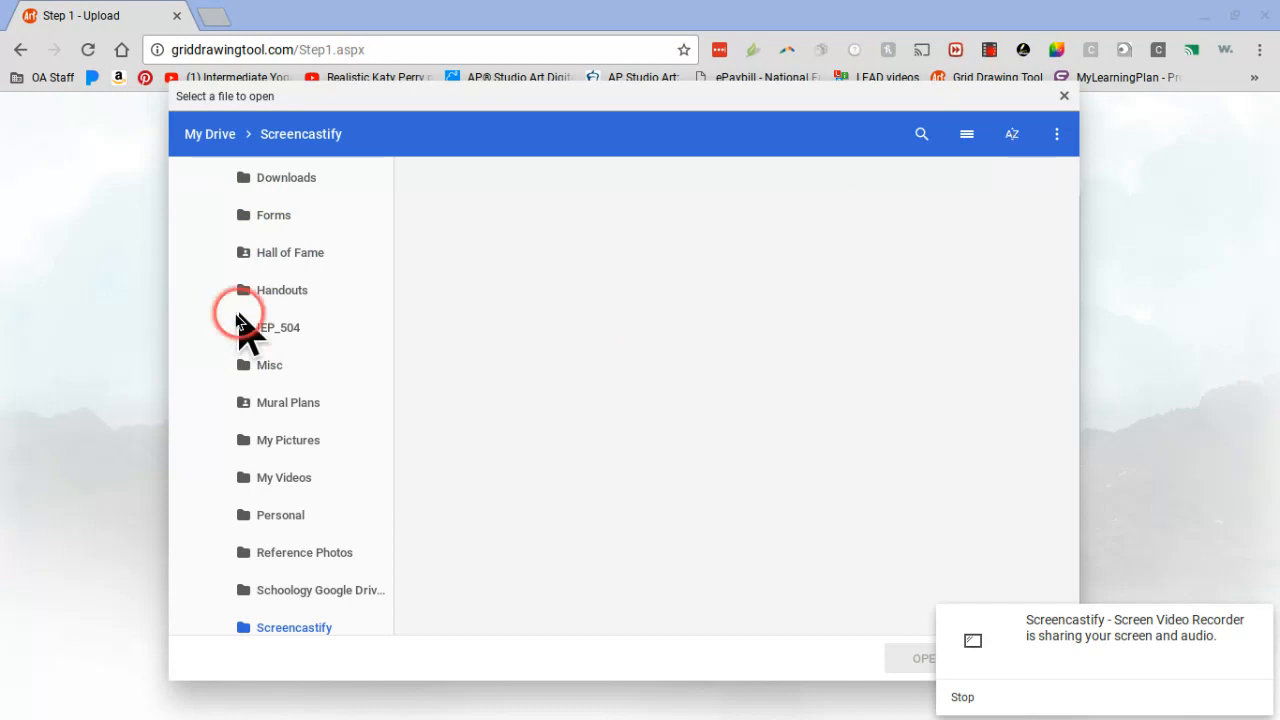
Step: Switch the file picker from the Screencastify folder to My Drive
{"action": "scroll", "coordinate": [237, 315], "scroll_direction": "up", "scroll_amount": 4}
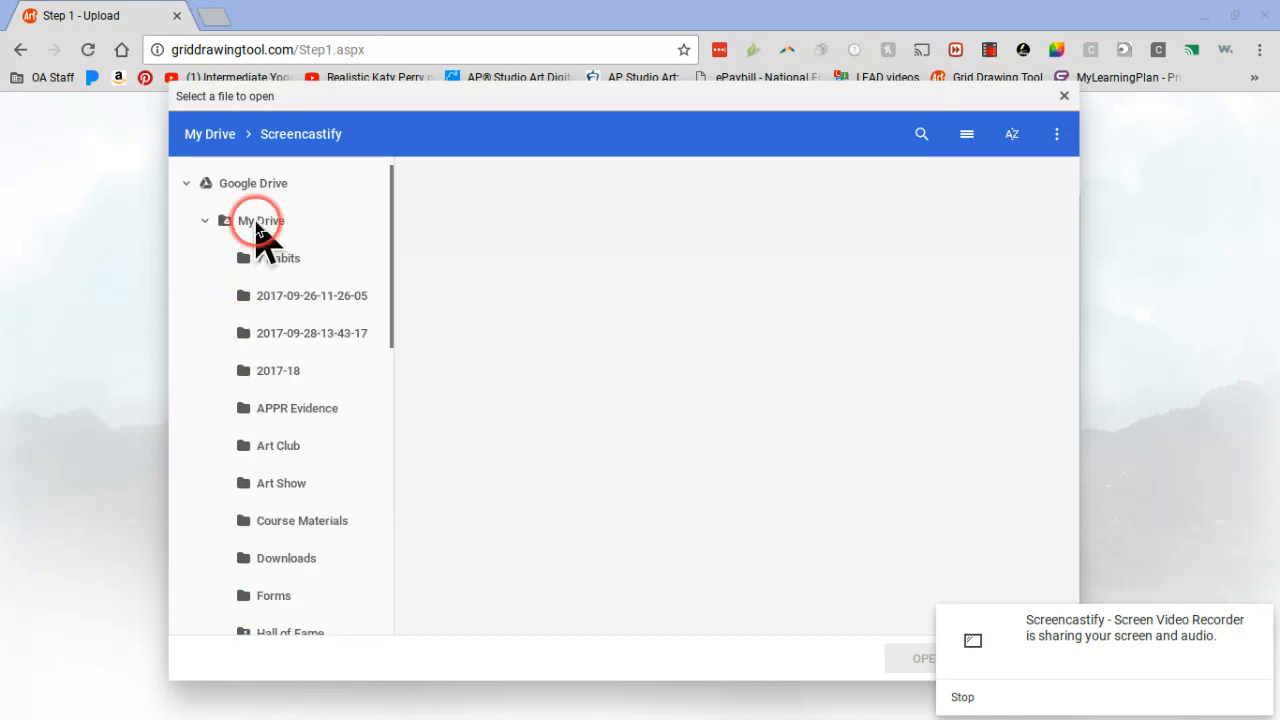
{"action": "left_click", "coordinate": [247, 226]}
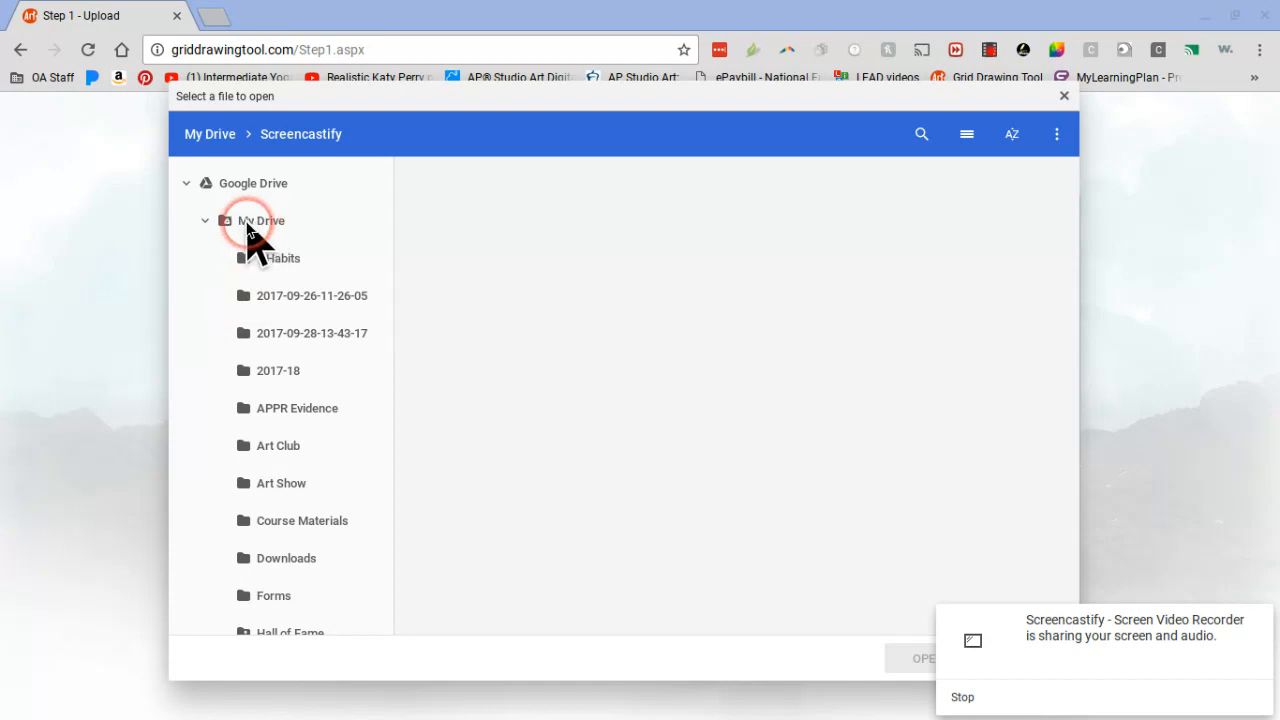
{"action": "left_click", "coordinate": [457, 236]}
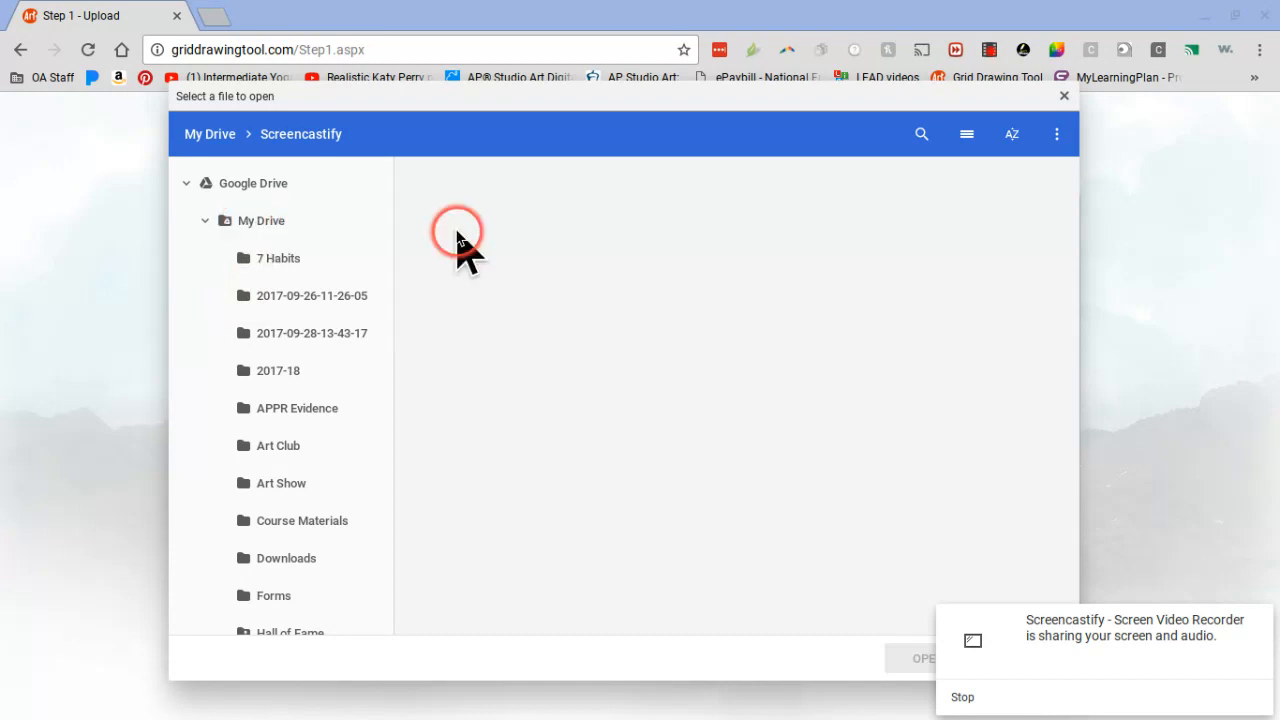
{"action": "left_click", "coordinate": [690, 260]}
{"action": "left_click", "coordinate": [1013, 135]}
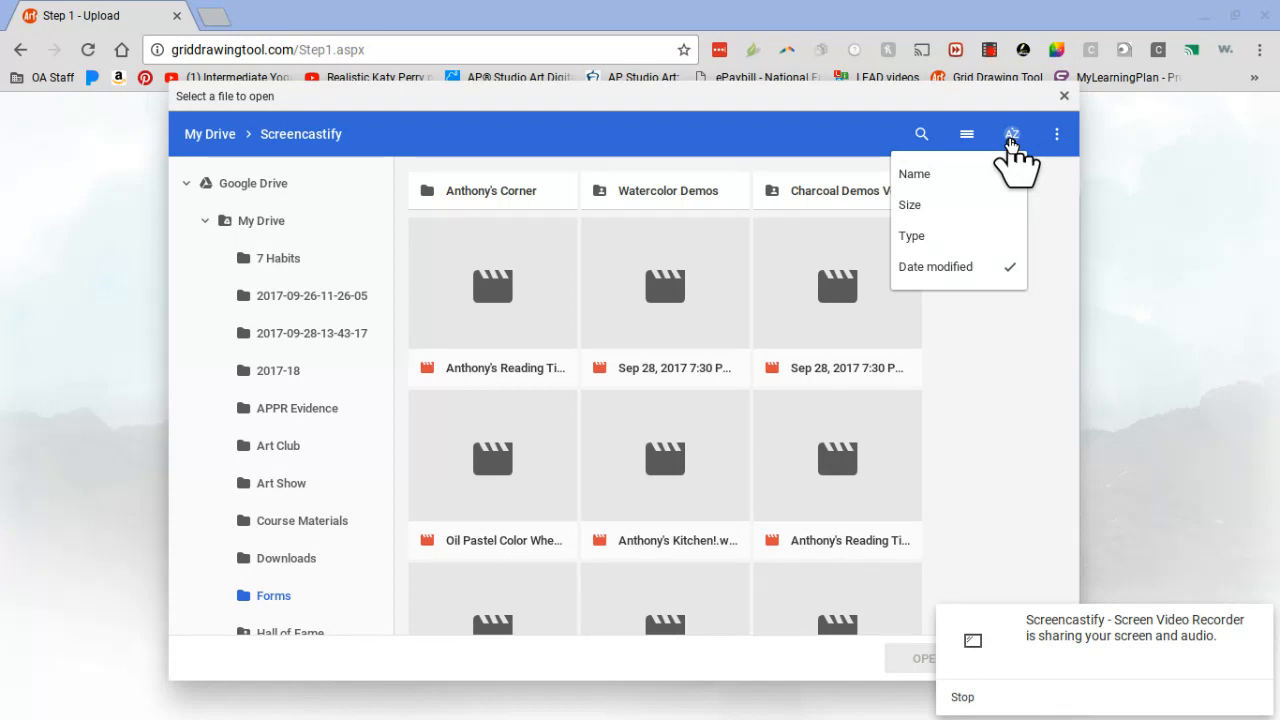
{"action": "left_click", "coordinate": [212, 184]}
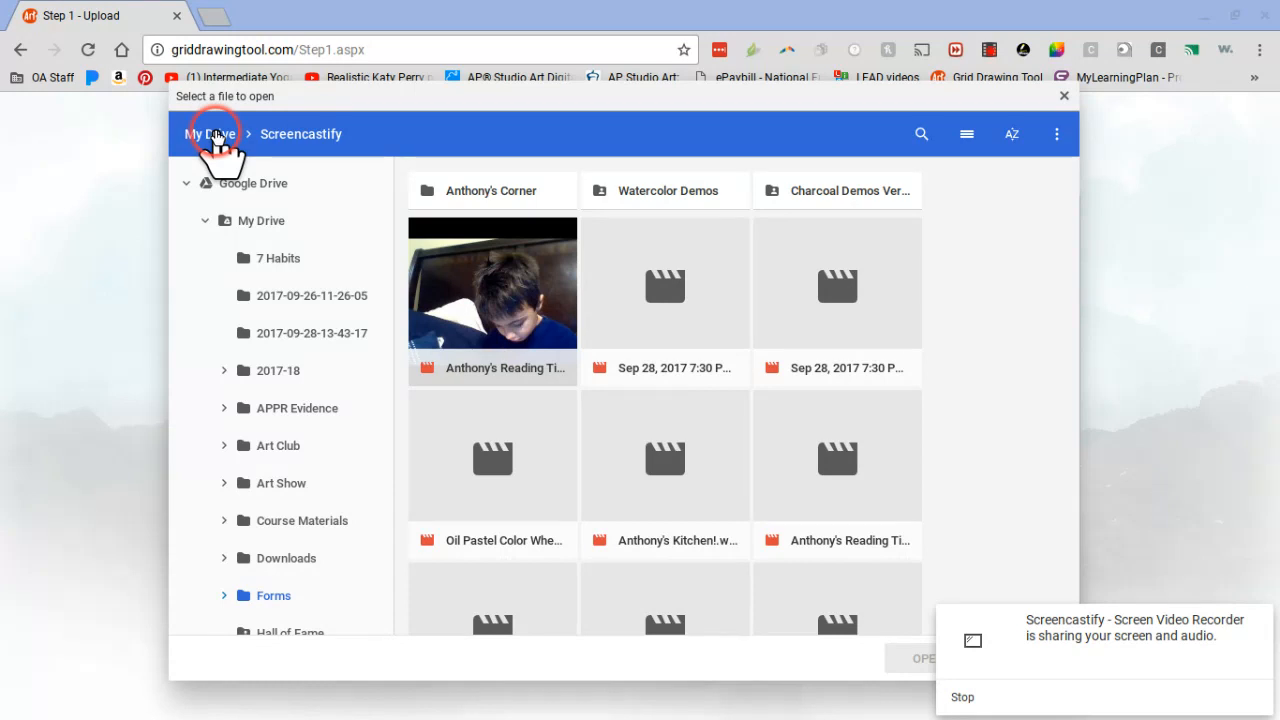
{"action": "left_click", "coordinate": [254, 205]}
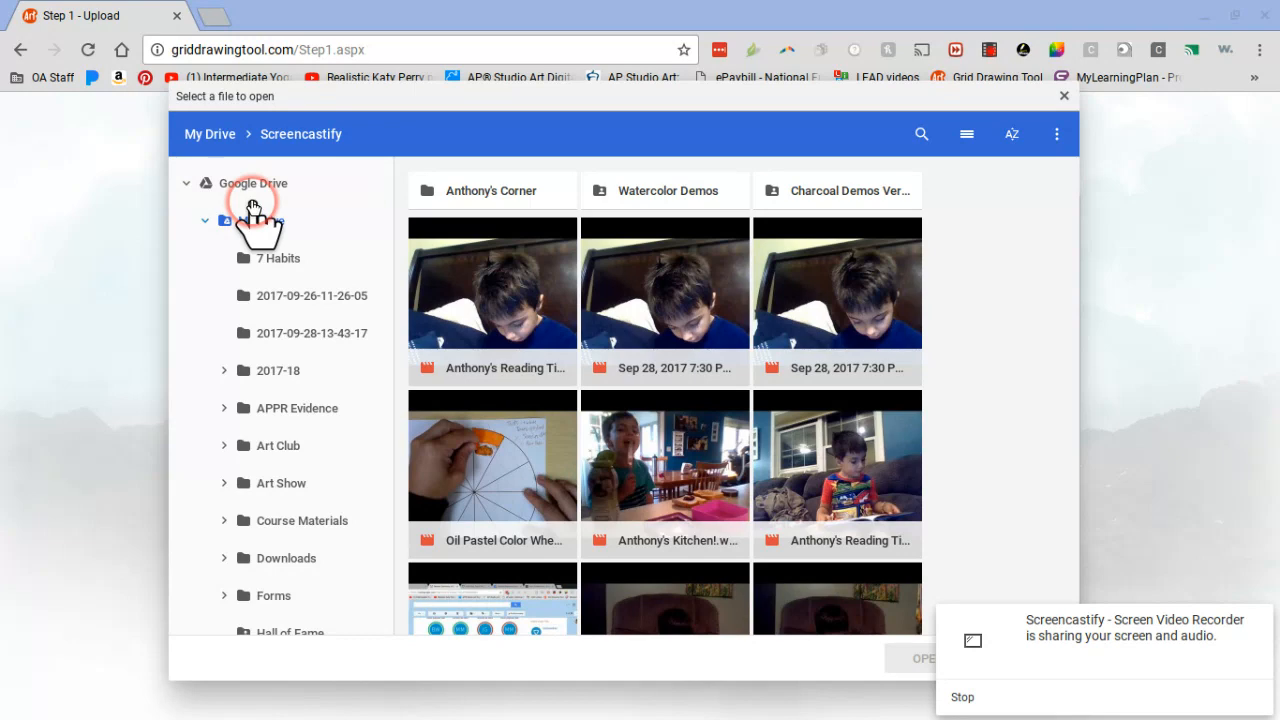
Step: Sort the My Drive files by date modified
{"action": "scroll", "coordinate": [1053, 180], "scroll_direction": "down", "scroll_amount": 1}
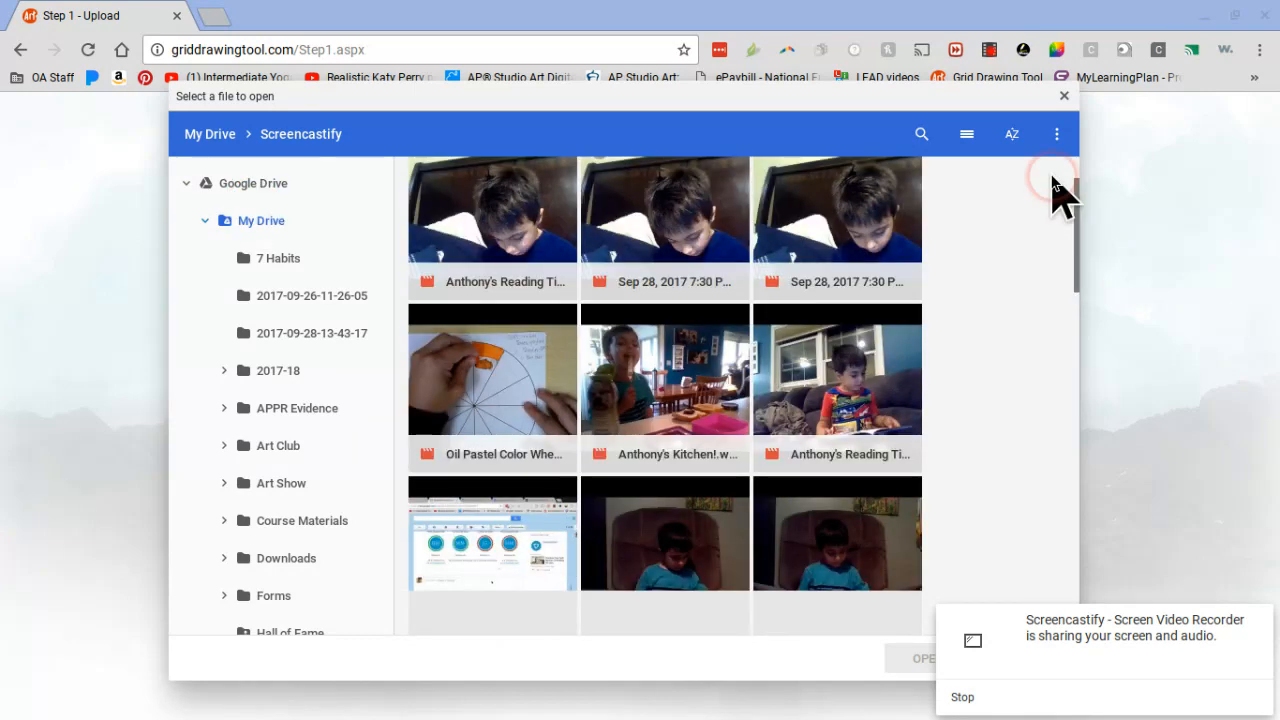
{"action": "left_click", "coordinate": [1012, 140]}
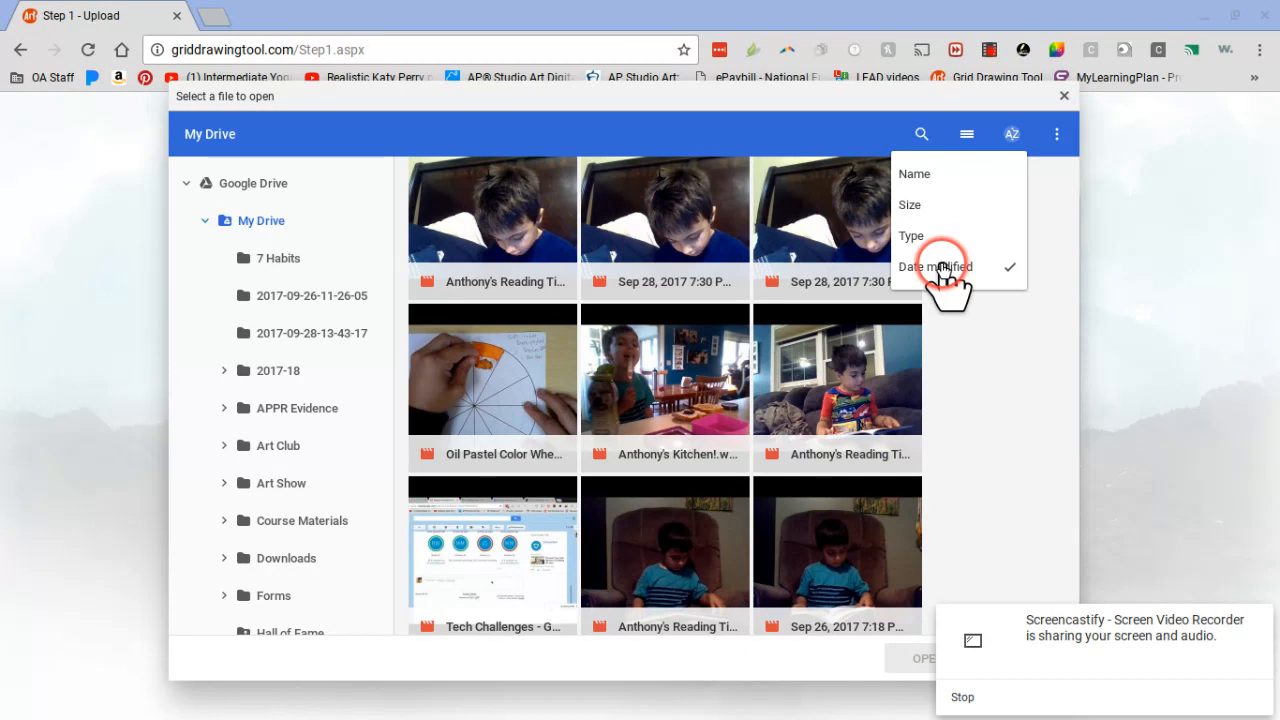
{"action": "left_click", "coordinate": [710, 318]}
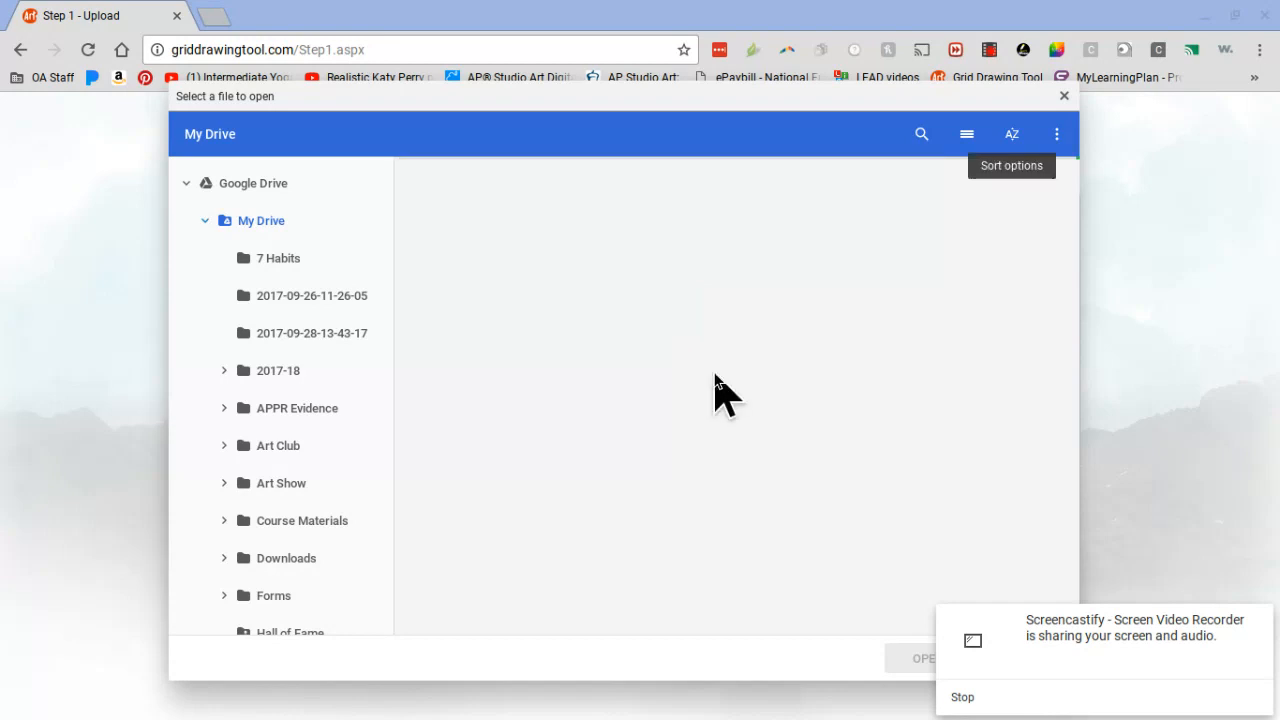
{"action": "left_click", "coordinate": [540, 124]}
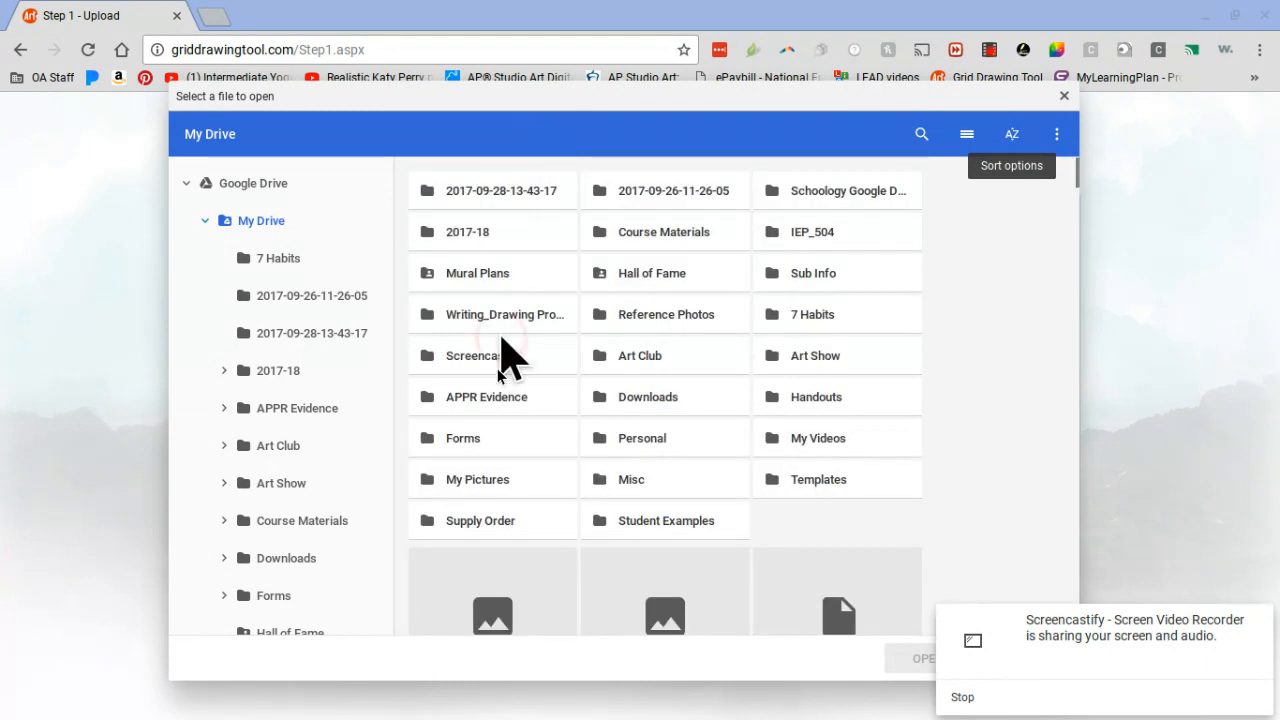
Step: Pick the shutterstock_62671255.jpg portrait from My Drive and open it for upload
{"action": "left_click", "coordinate": [502, 413]}
{"action": "scroll", "coordinate": [504, 420], "scroll_direction": "down", "scroll_amount": 1}
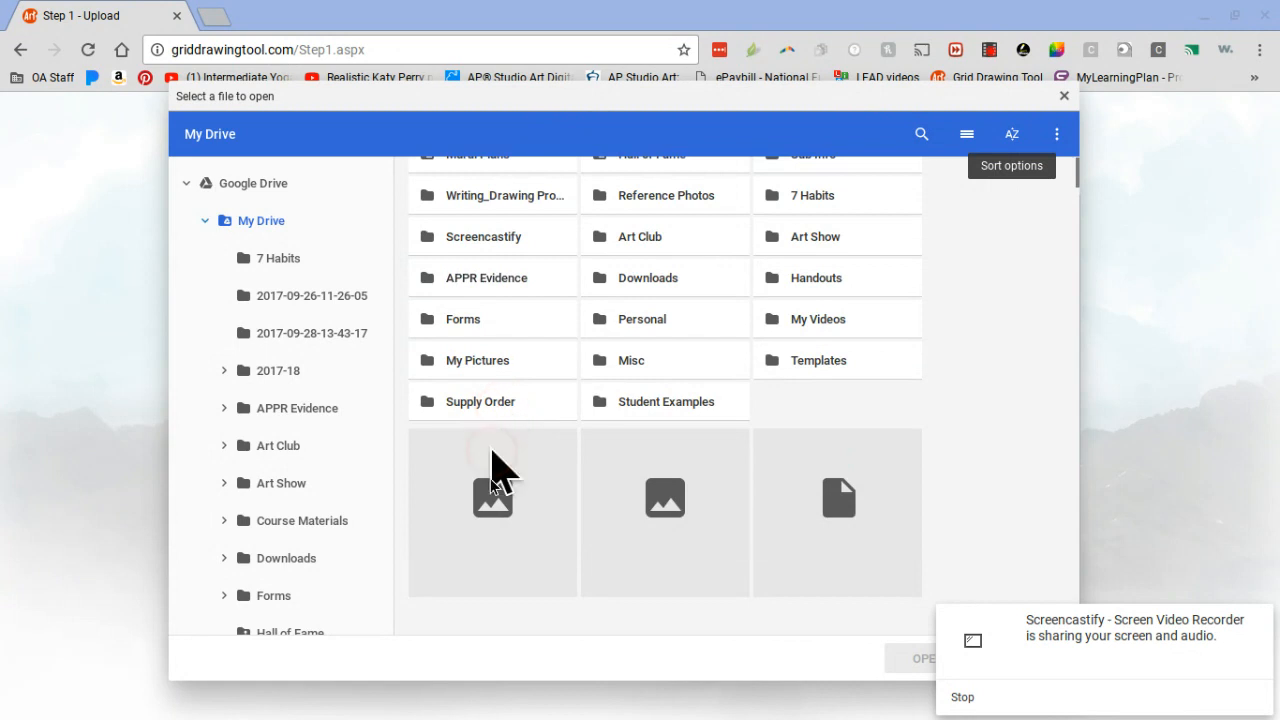
{"action": "left_click", "coordinate": [490, 500]}
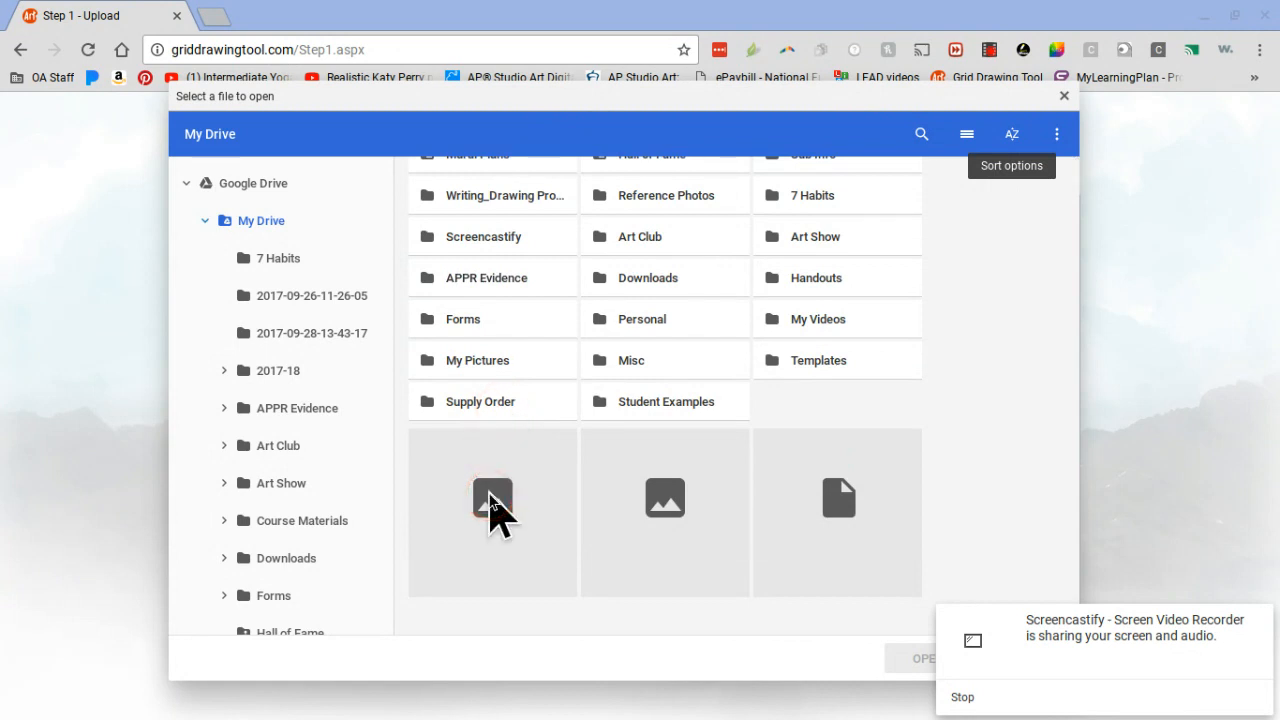
{"action": "left_click", "coordinate": [540, 512]}
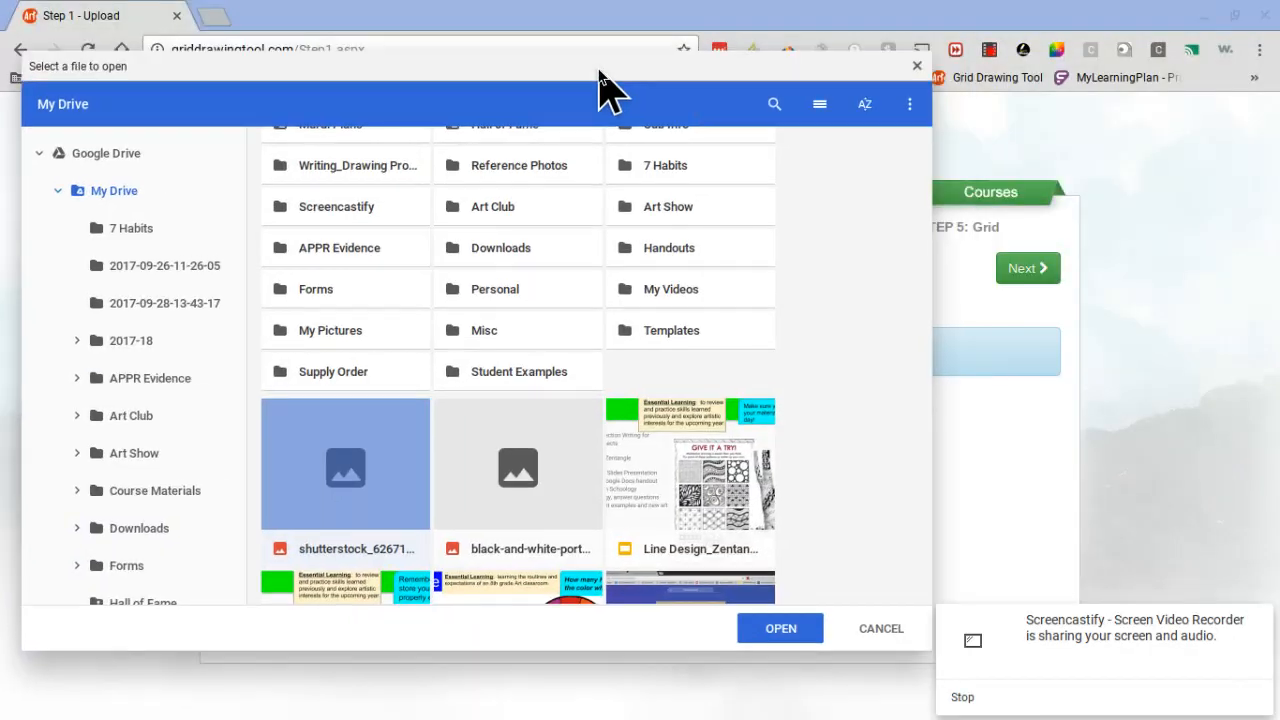
{"action": "left_click", "coordinate": [760, 620]}
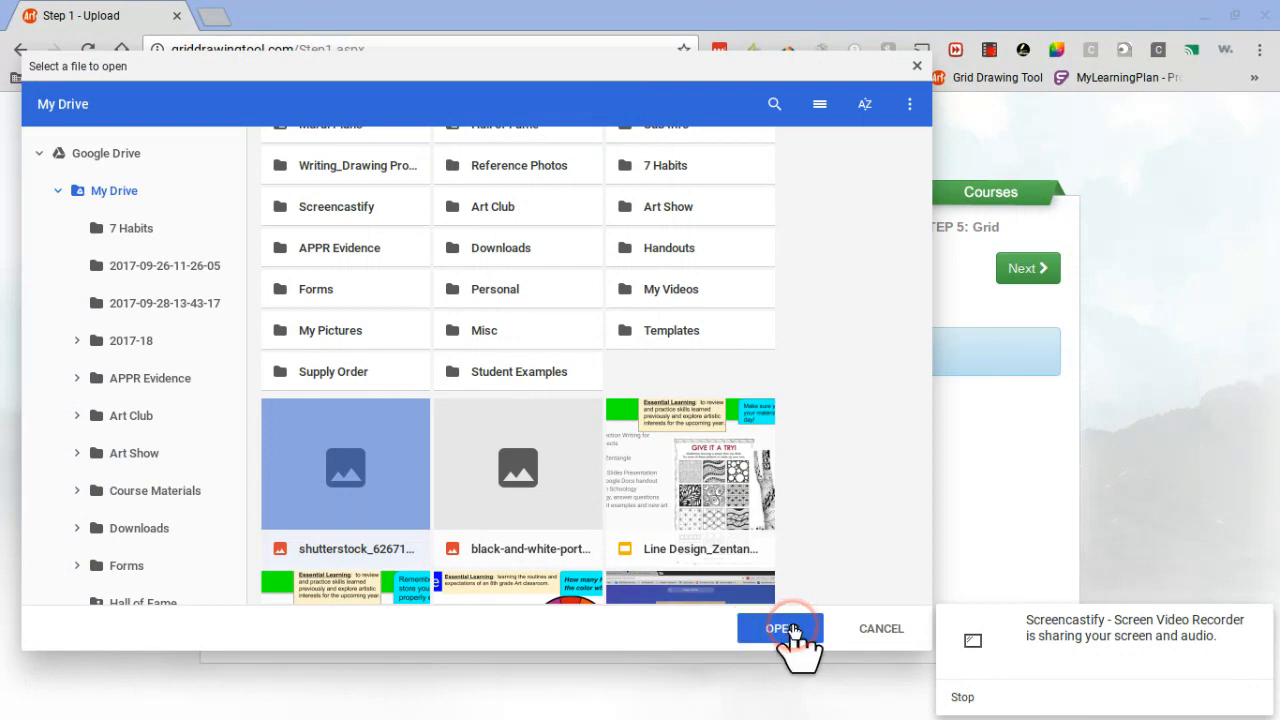
{"action": "left_click", "coordinate": [760, 628]}
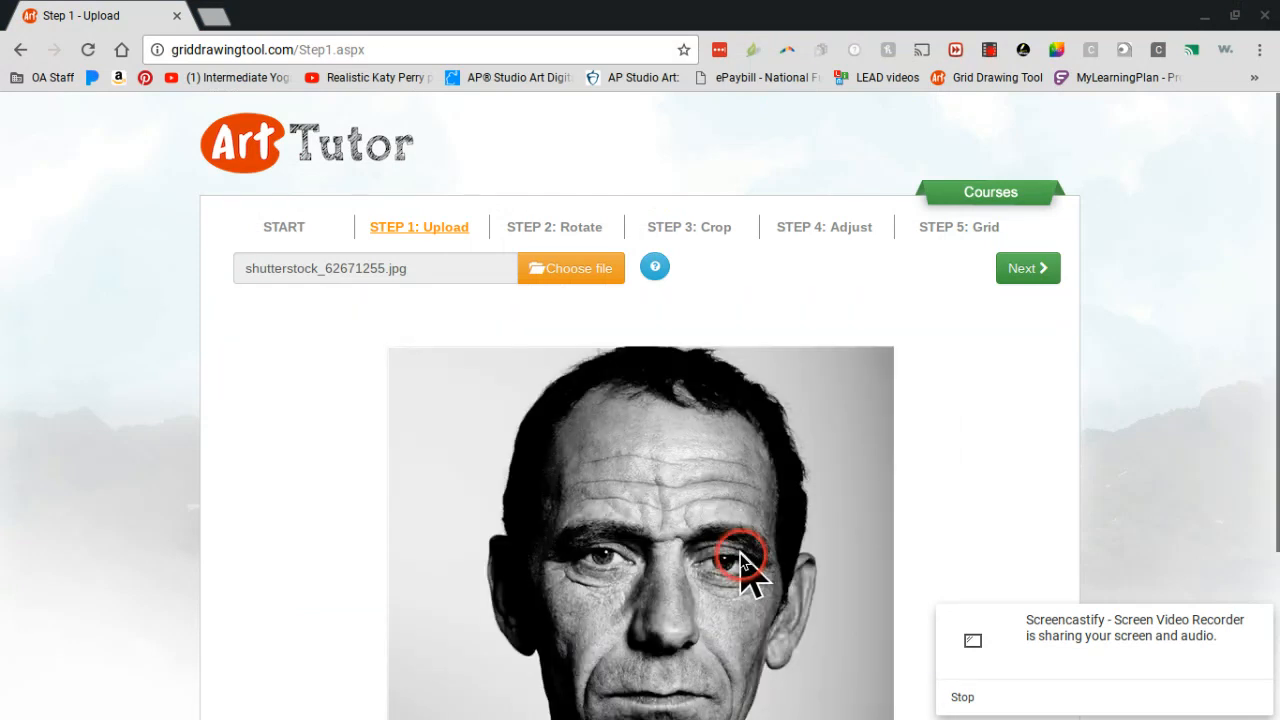
Step: Go to the Step 4: Adjust page, skipping the rotate and crop steps
{"action": "scroll", "coordinate": [745, 570], "scroll_direction": "down", "scroll_amount": 2}
{"action": "scroll", "coordinate": [745, 570], "scroll_direction": "up", "scroll_amount": 1}
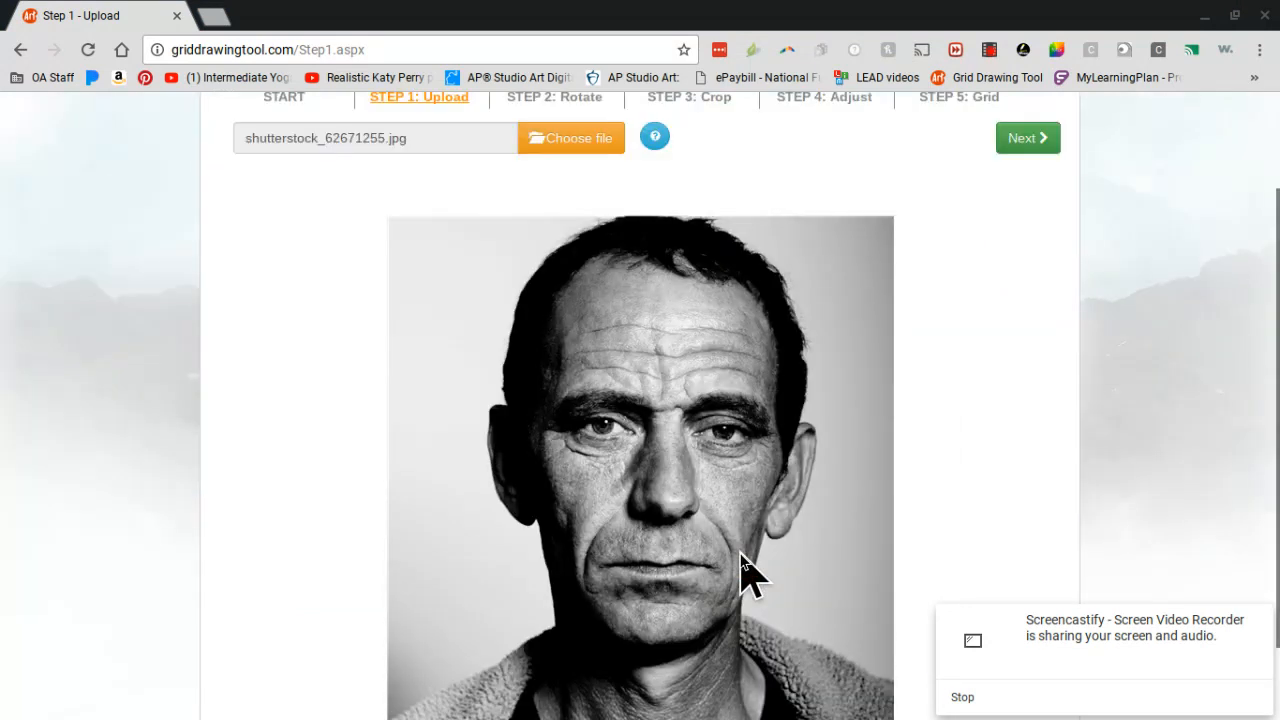
{"action": "scroll", "coordinate": [745, 570], "scroll_direction": "up", "scroll_amount": 2}
{"action": "left_click", "coordinate": [566, 236]}
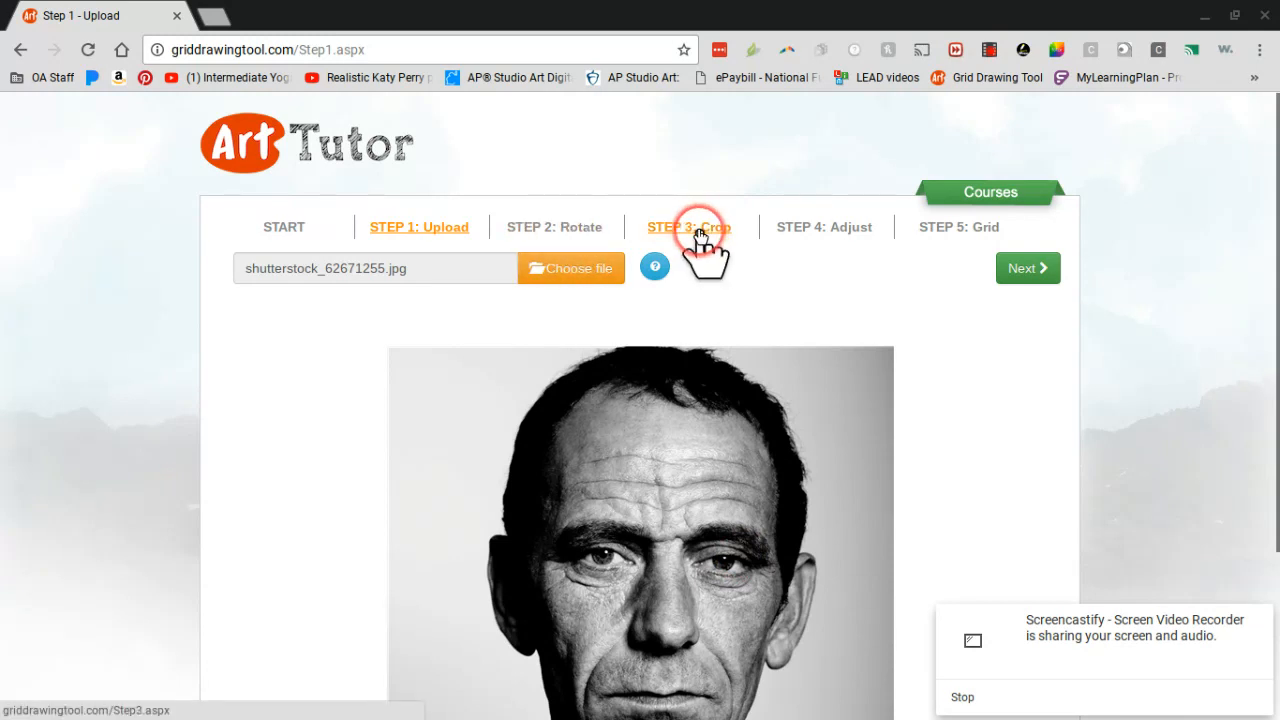
{"action": "scroll", "coordinate": [700, 240], "scroll_direction": "down", "scroll_amount": 2}
{"action": "scroll", "coordinate": [700, 245], "scroll_direction": "up", "scroll_amount": 3}
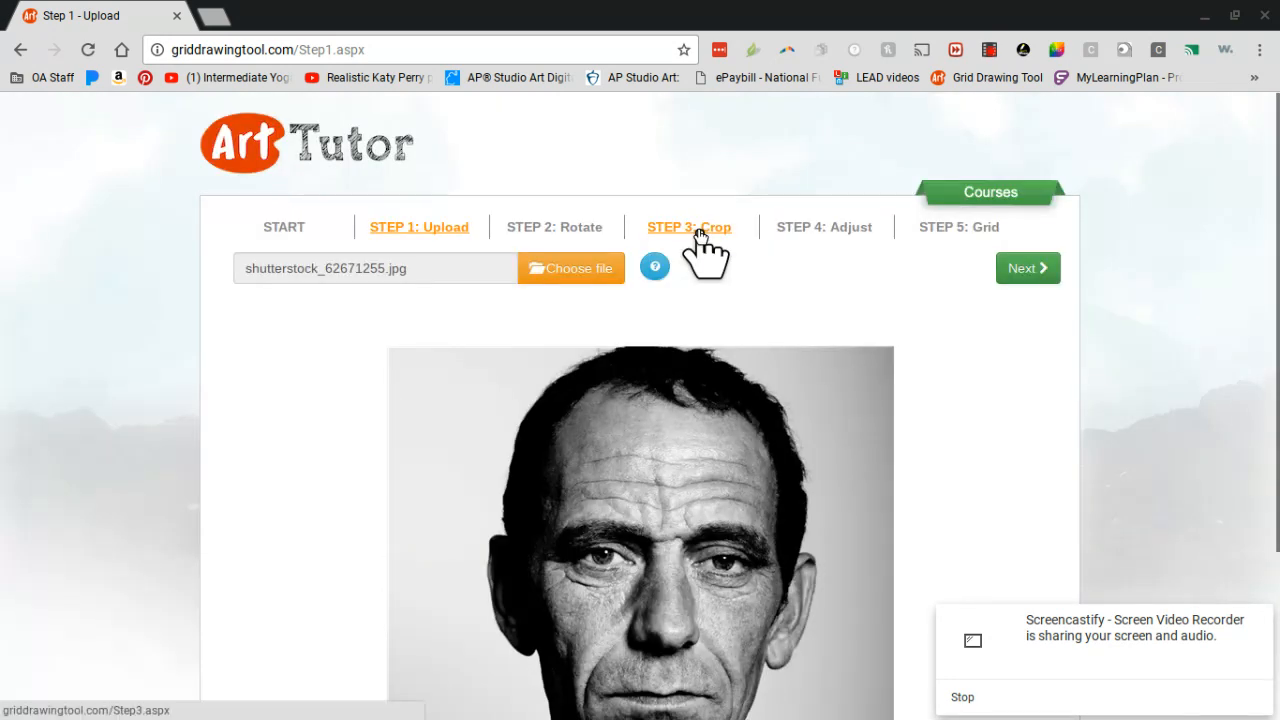
{"action": "left_click", "coordinate": [595, 232]}
{"action": "left_click", "coordinate": [822, 232]}
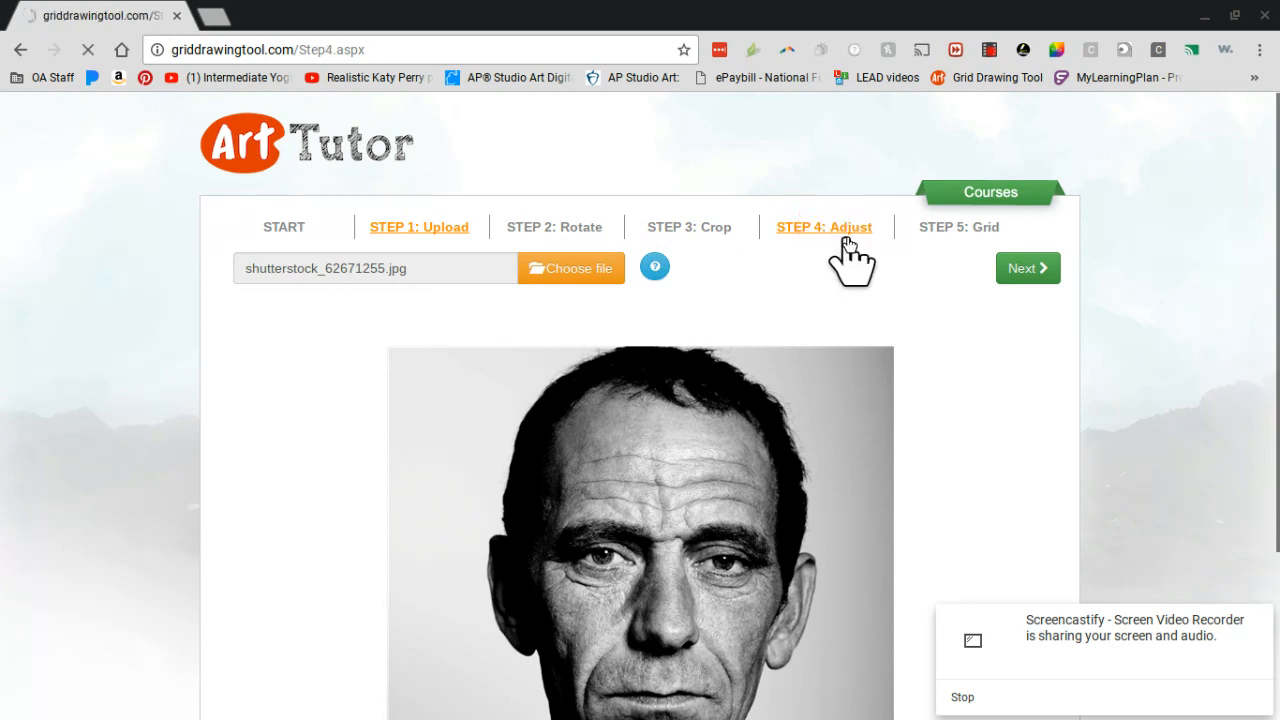
{"action": "left_click", "coordinate": [858, 231]}
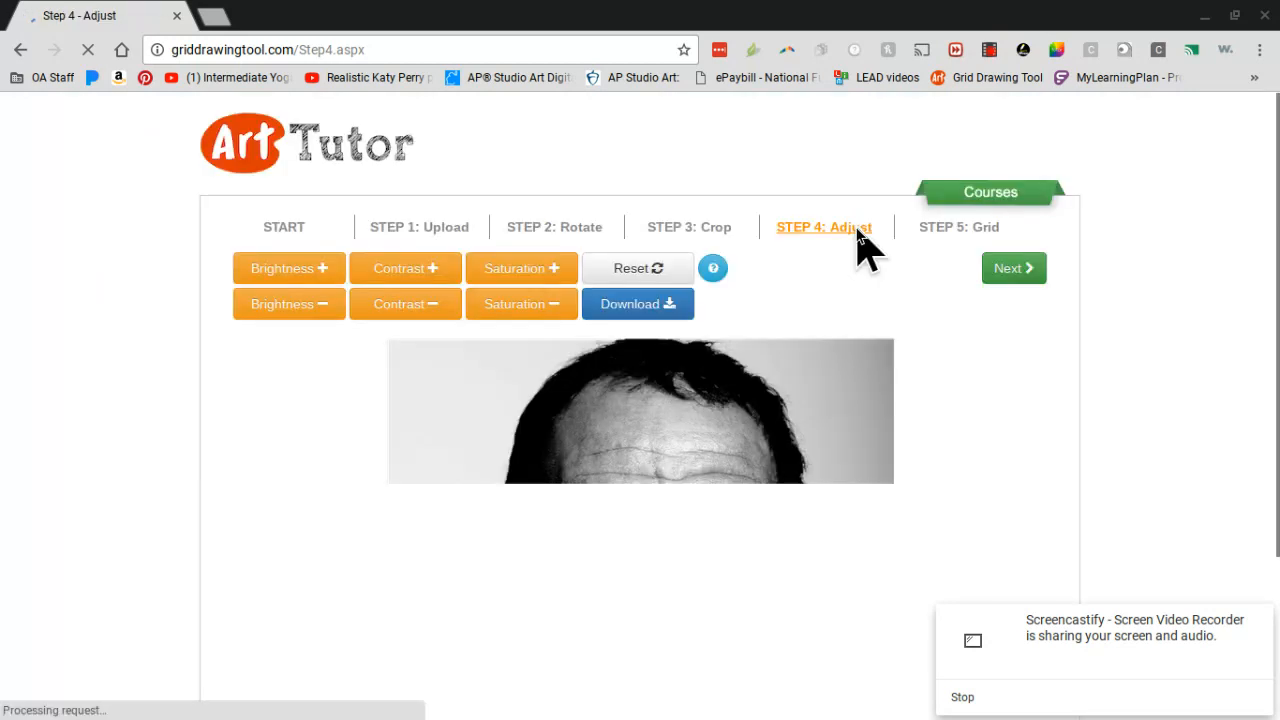
Step: Go to the Step 5: Grid page without adjusting the portrait's brightness, contrast or saturation
{"action": "left_click", "coordinate": [680, 318]}
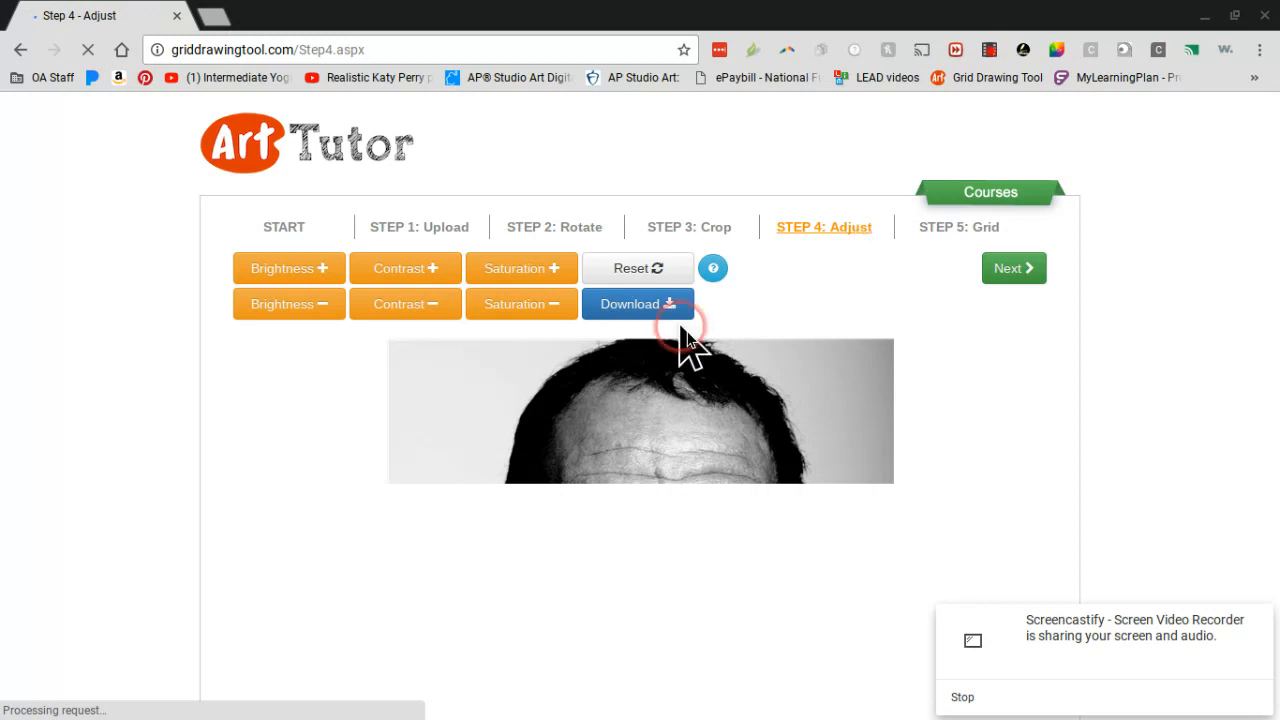
{"action": "left_click", "coordinate": [594, 437]}
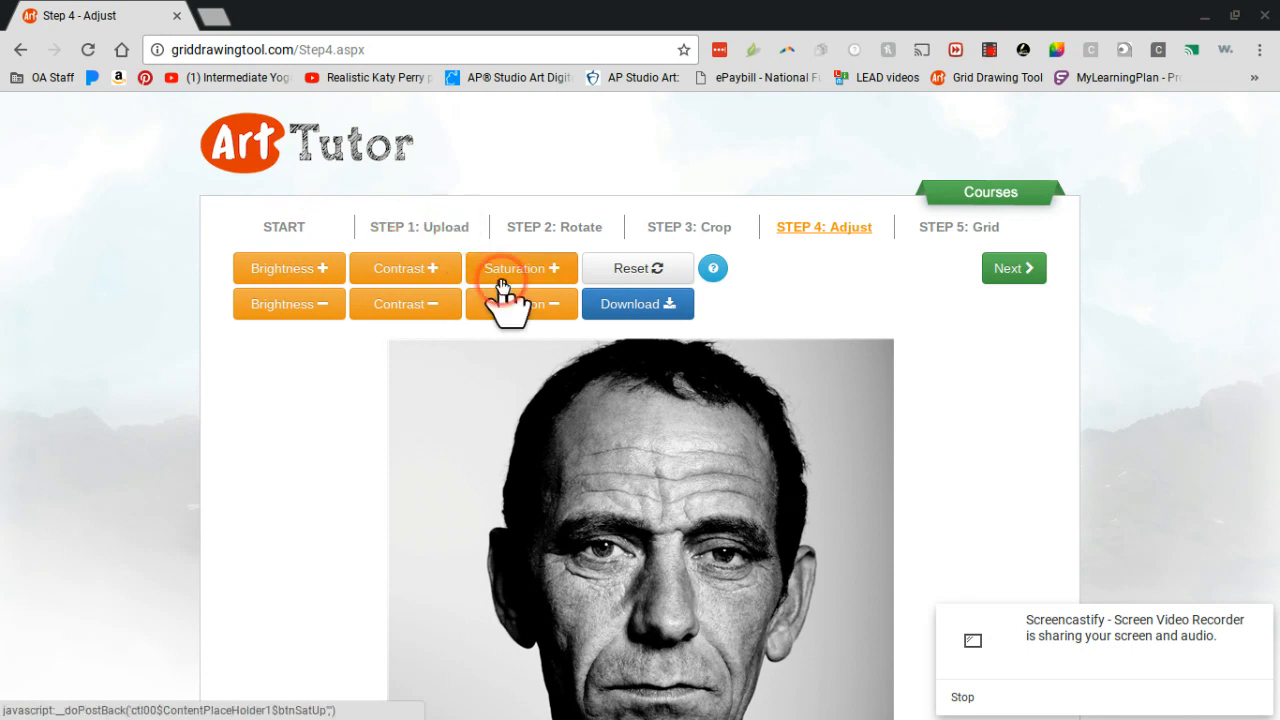
{"action": "left_click", "coordinate": [621, 313]}
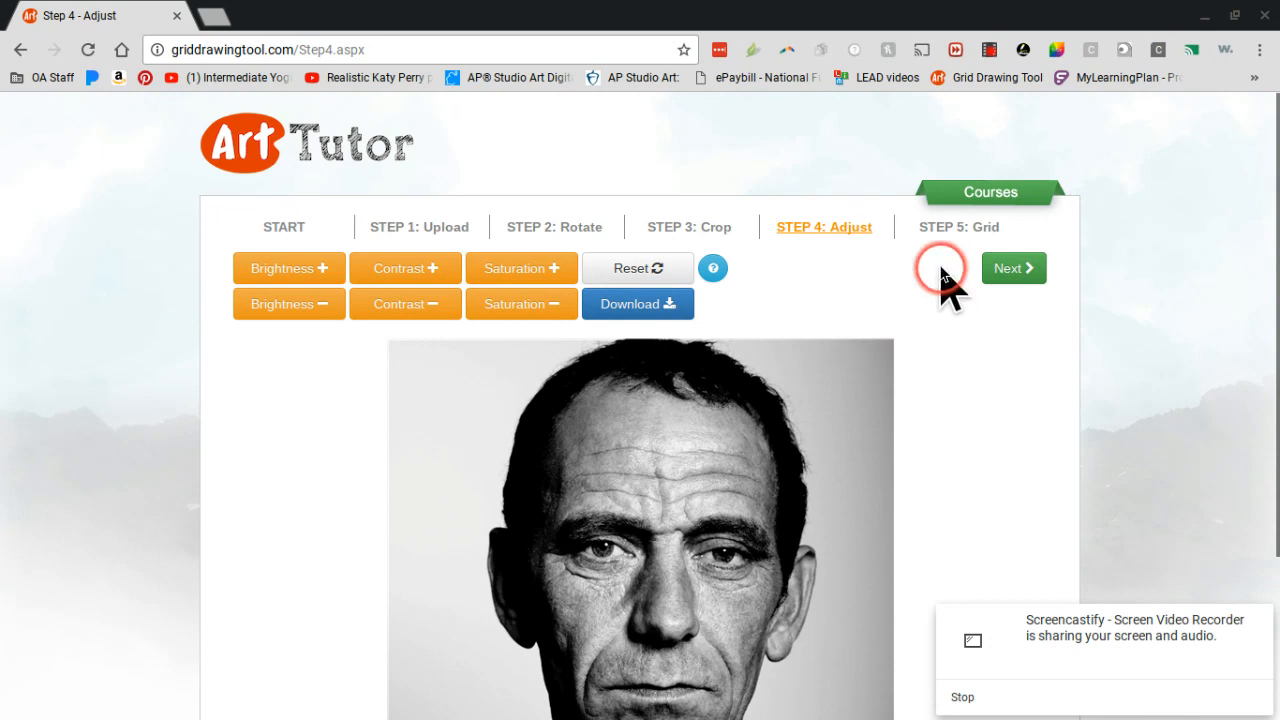
{"action": "left_click", "coordinate": [946, 228]}
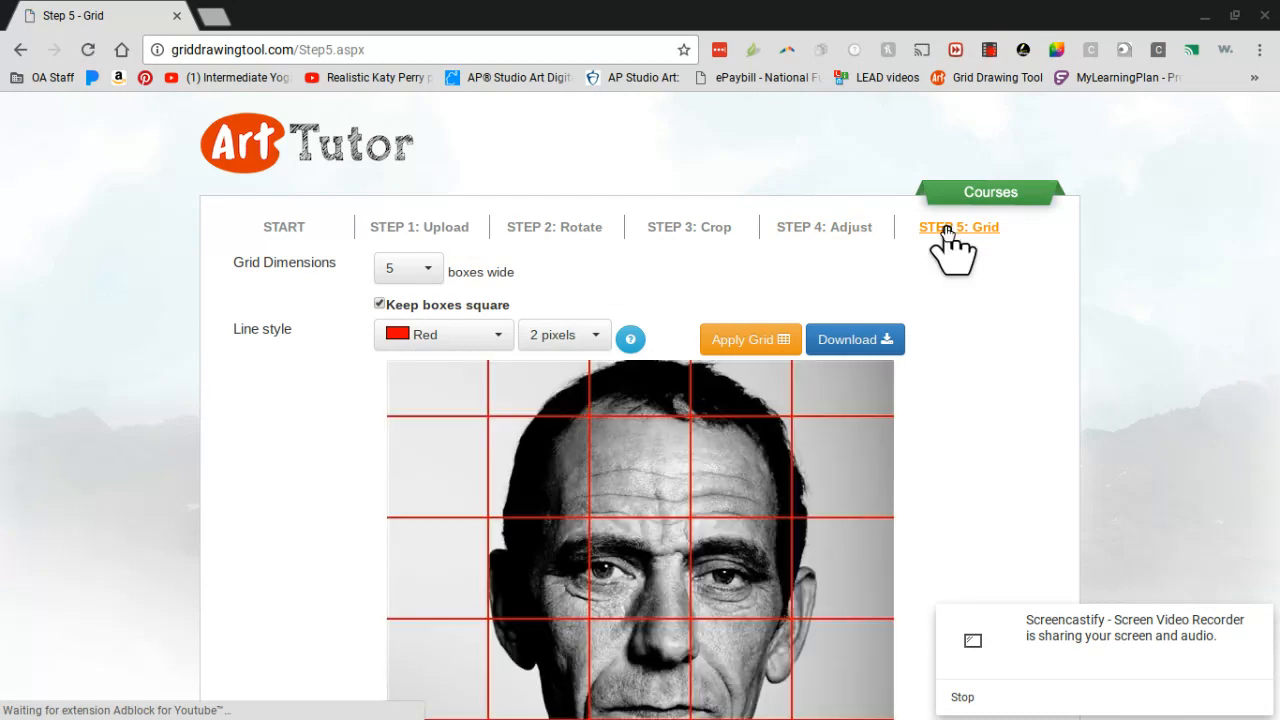
{"action": "scroll", "coordinate": [948, 233], "scroll_direction": "down", "scroll_amount": 2}
{"action": "scroll", "coordinate": [948, 233], "scroll_direction": "down", "scroll_amount": 1}
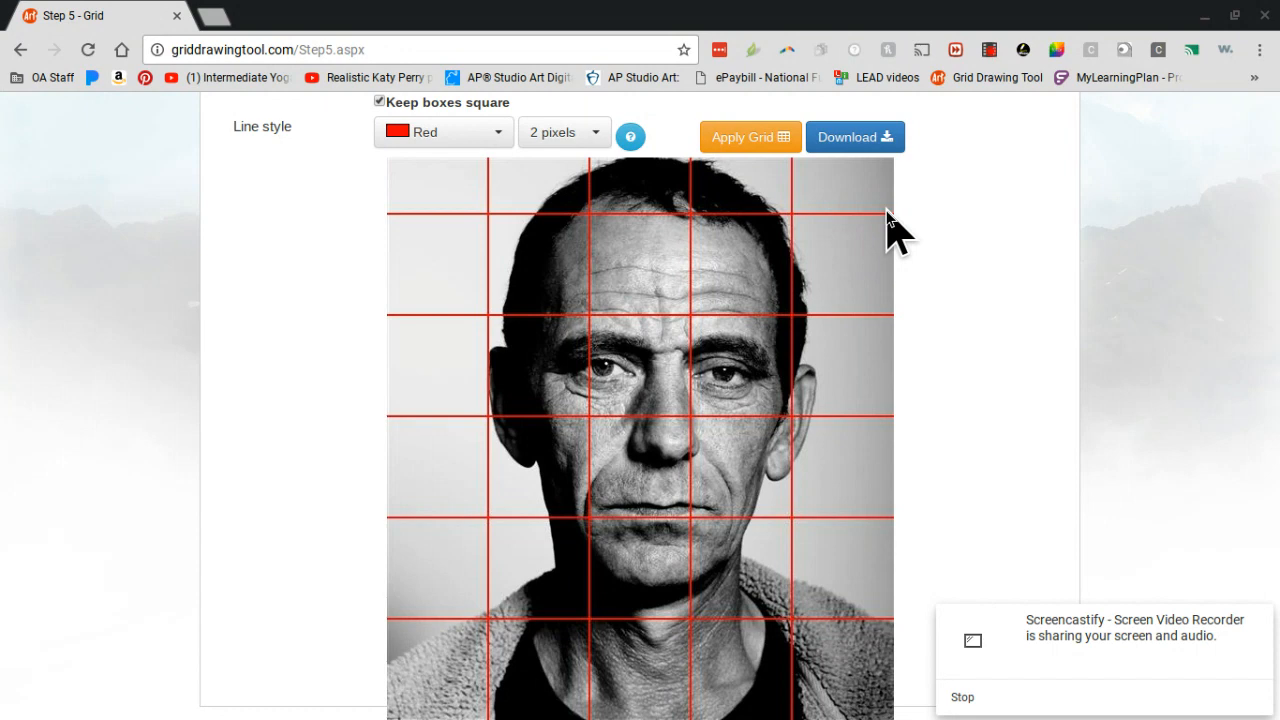
Step: Set the grid dimensions to 10 boxes wide and apply the grid to the portrait
{"action": "scroll", "coordinate": [887, 212], "scroll_direction": "up", "scroll_amount": 2}
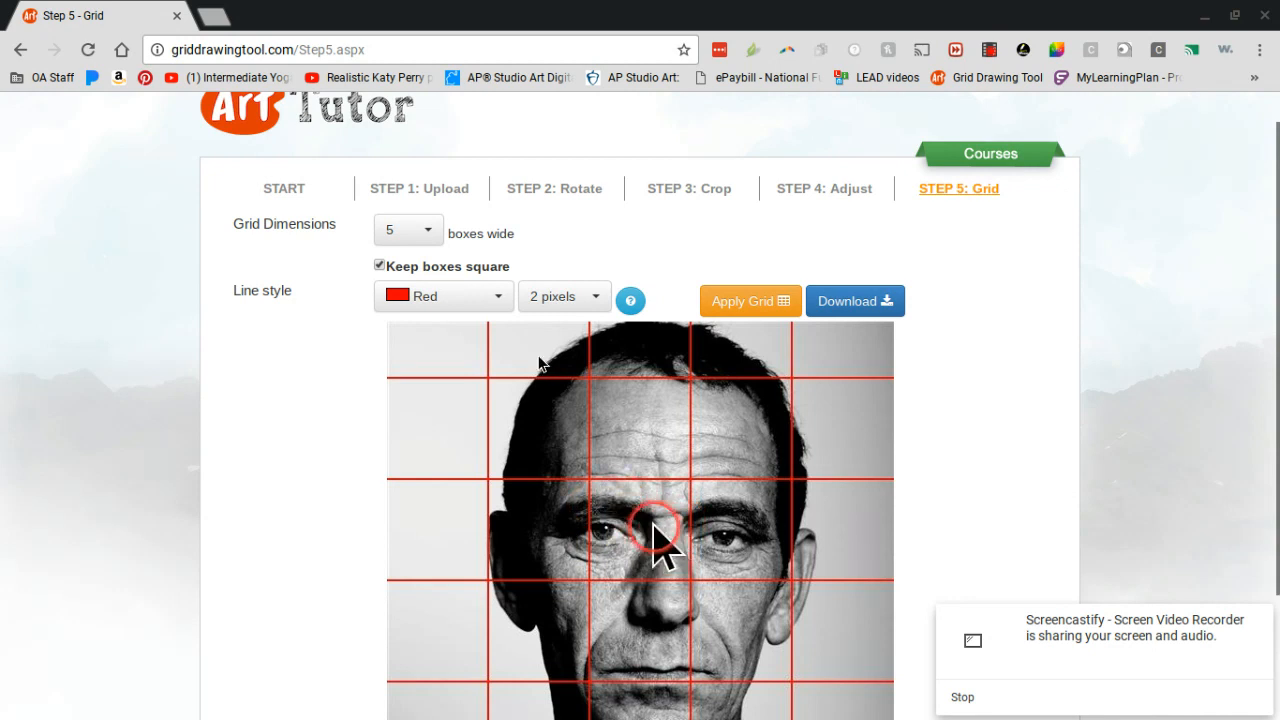
{"action": "left_click", "coordinate": [434, 241]}
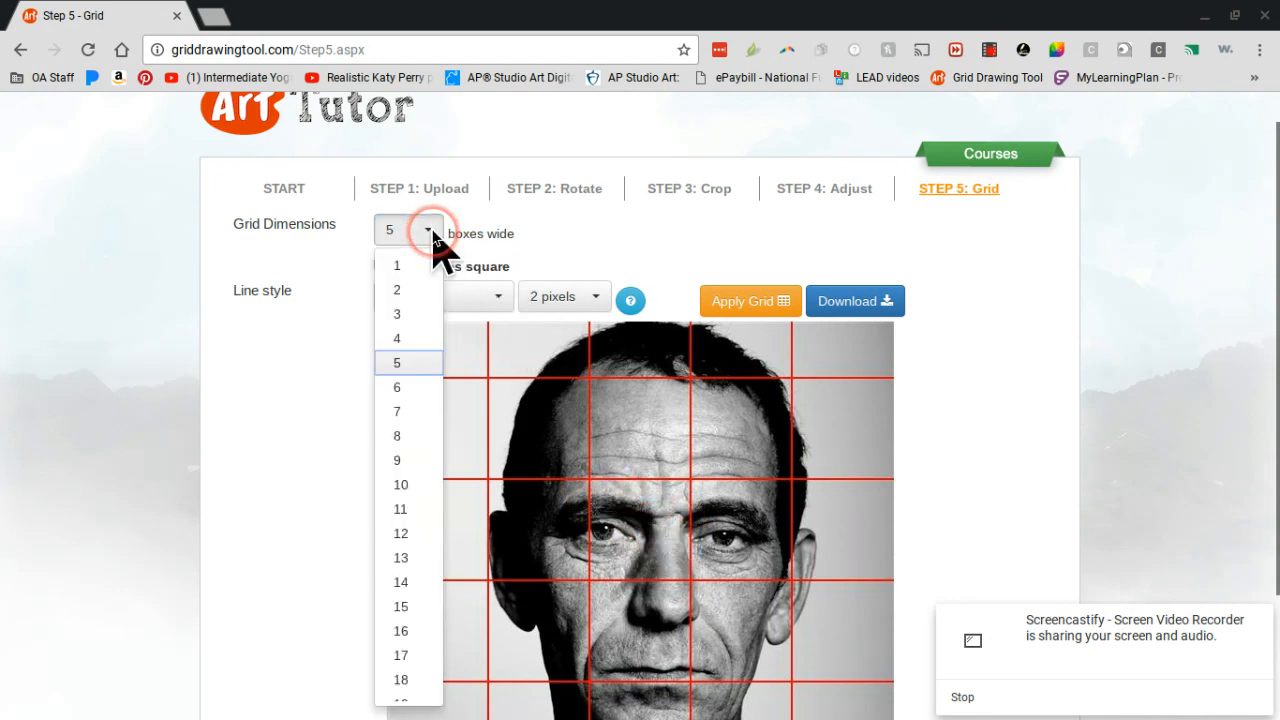
{"action": "left_click", "coordinate": [405, 485]}
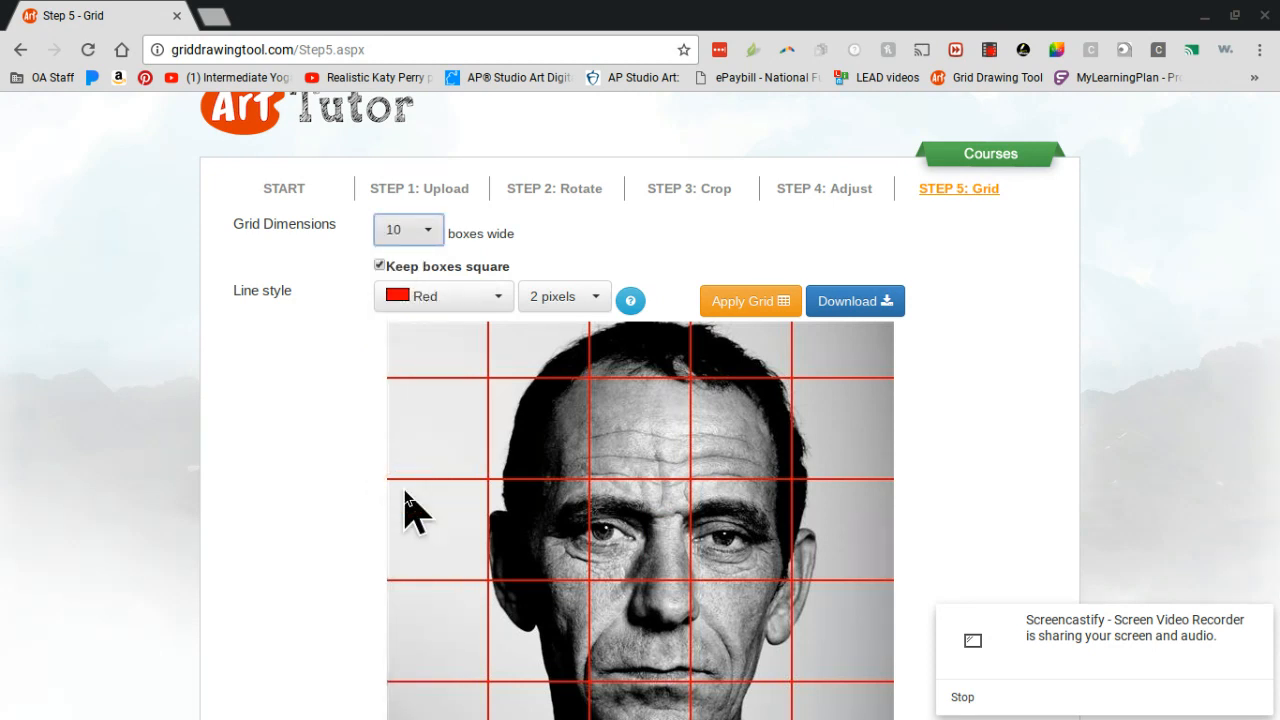
{"action": "left_click", "coordinate": [768, 304]}
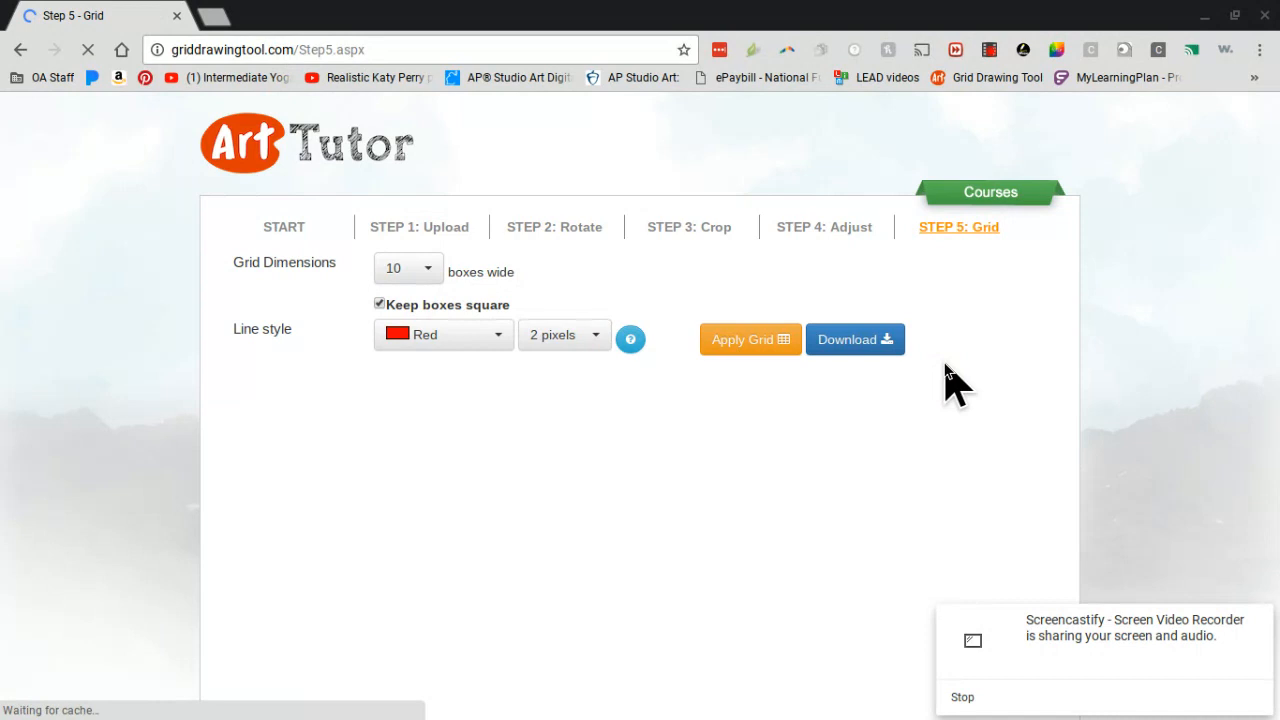
{"action": "scroll", "coordinate": [950, 380], "scroll_direction": "down", "scroll_amount": 3}
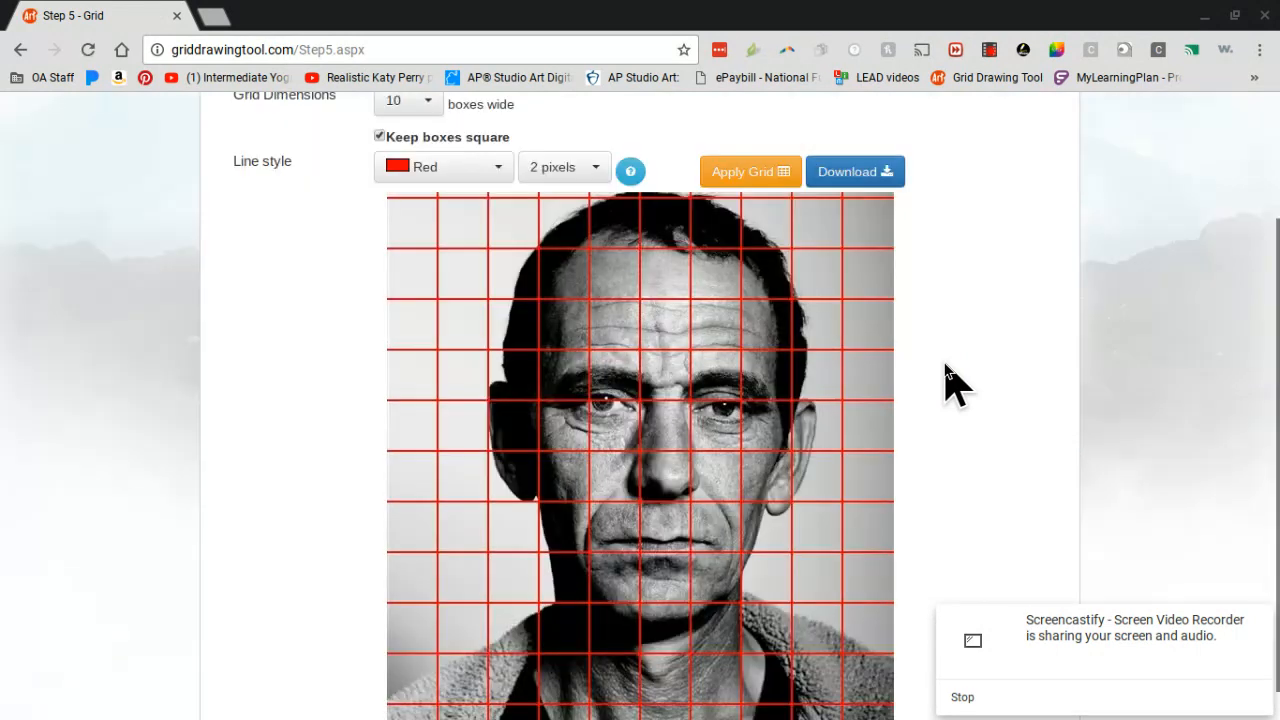
{"action": "left_click", "coordinate": [684, 398]}
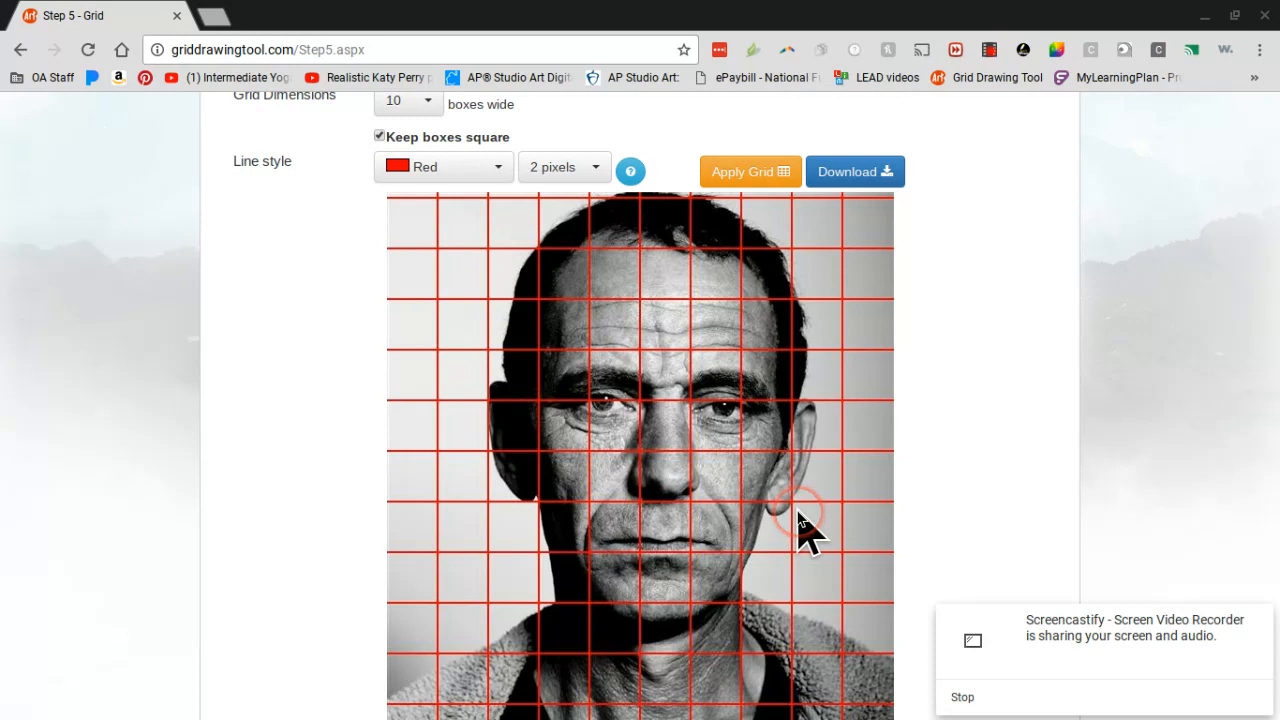
Step: Set the grid's line thickness to 1 pixel, keep the colour red, and reapply the grid
{"action": "scroll", "coordinate": [800, 520], "scroll_direction": "up", "scroll_amount": 1}
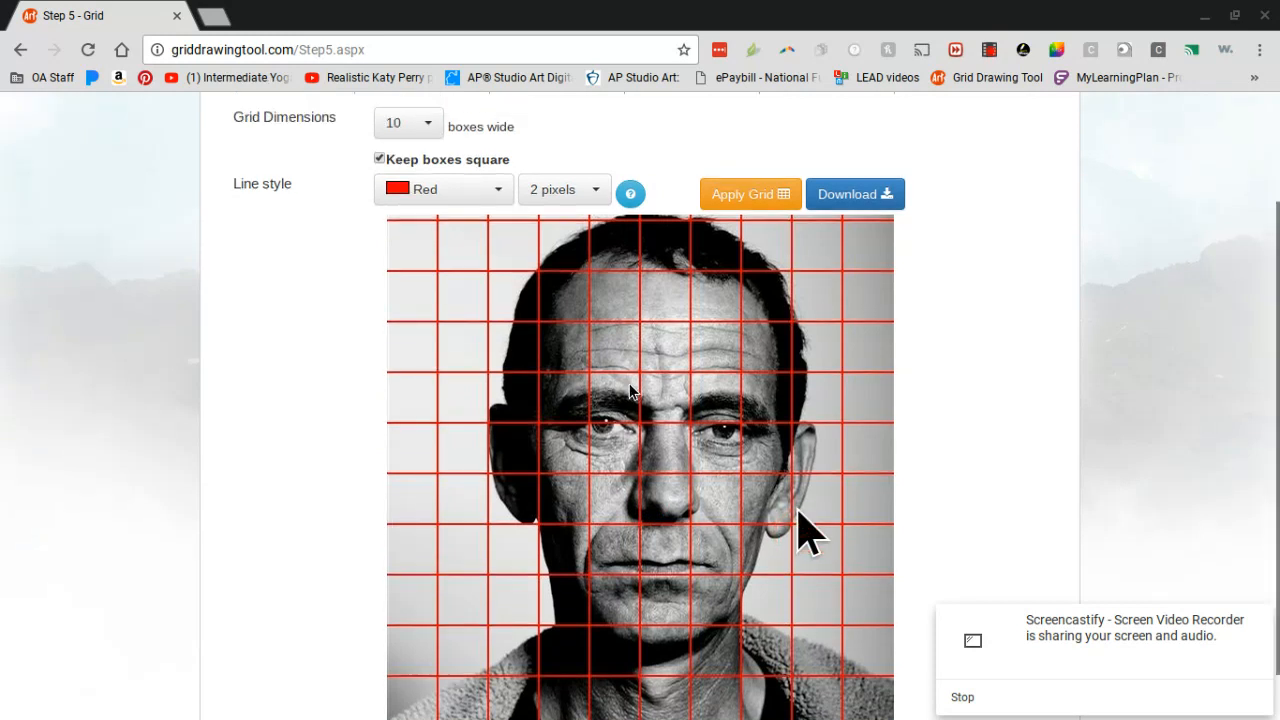
{"action": "left_click", "coordinate": [560, 190]}
{"action": "left_click", "coordinate": [556, 225]}
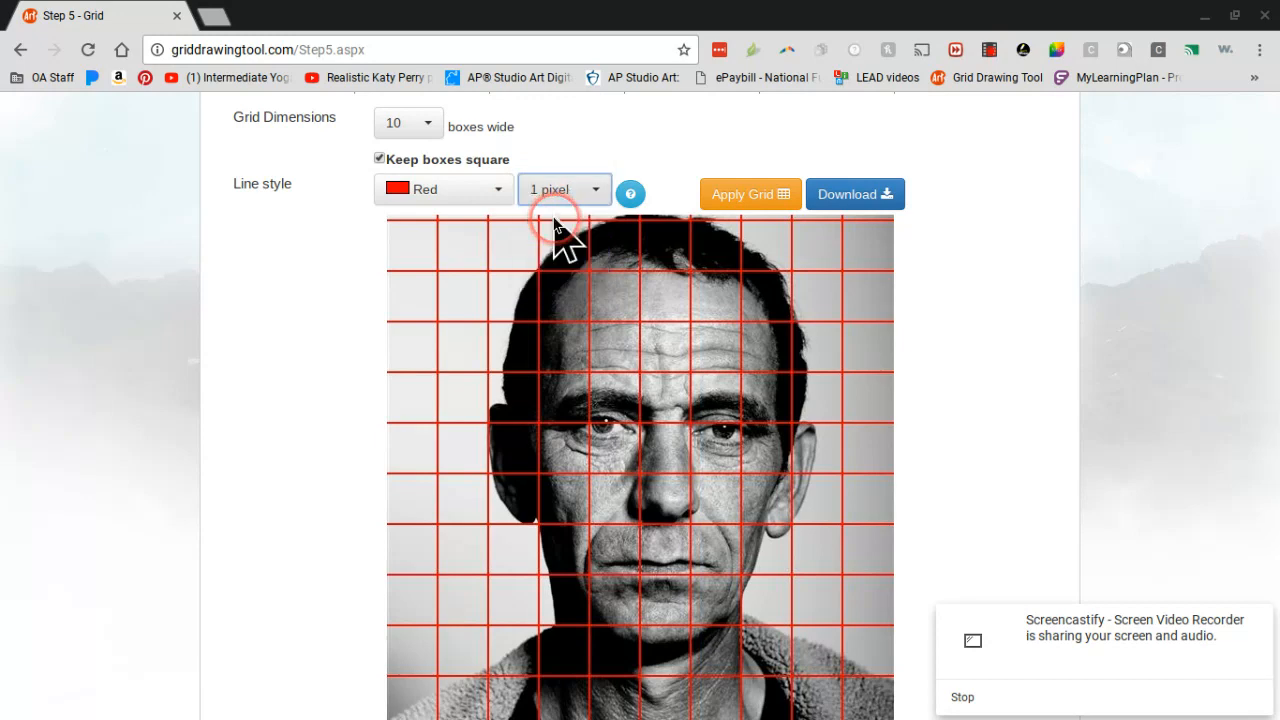
{"action": "left_click", "coordinate": [496, 200]}
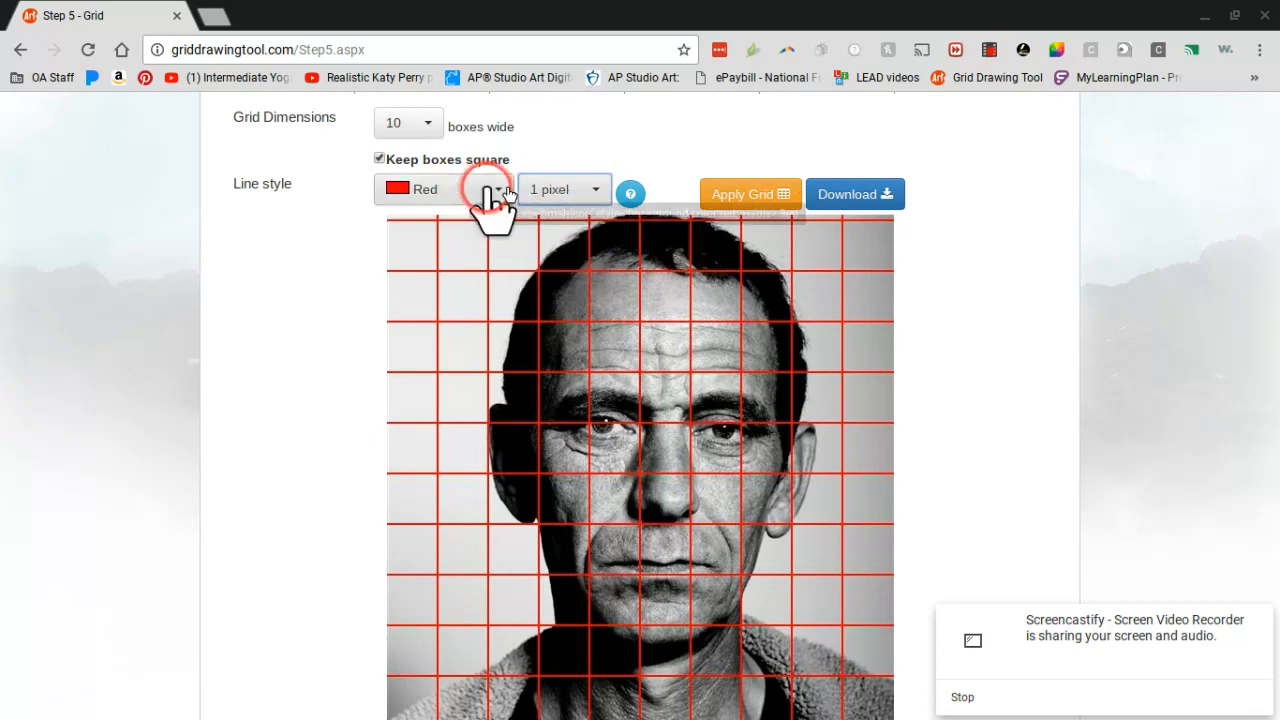
{"action": "left_click", "coordinate": [684, 198]}
{"action": "left_click", "coordinate": [743, 200]}
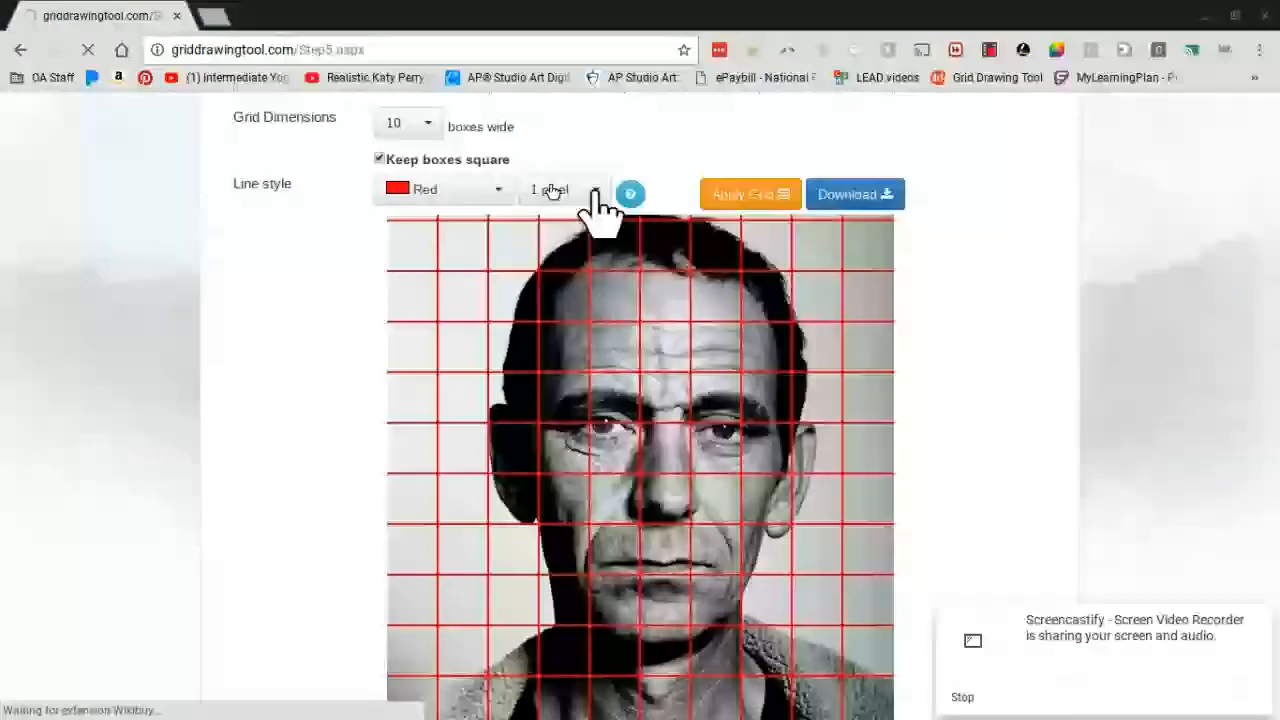
{"action": "left_click", "coordinate": [592, 466]}
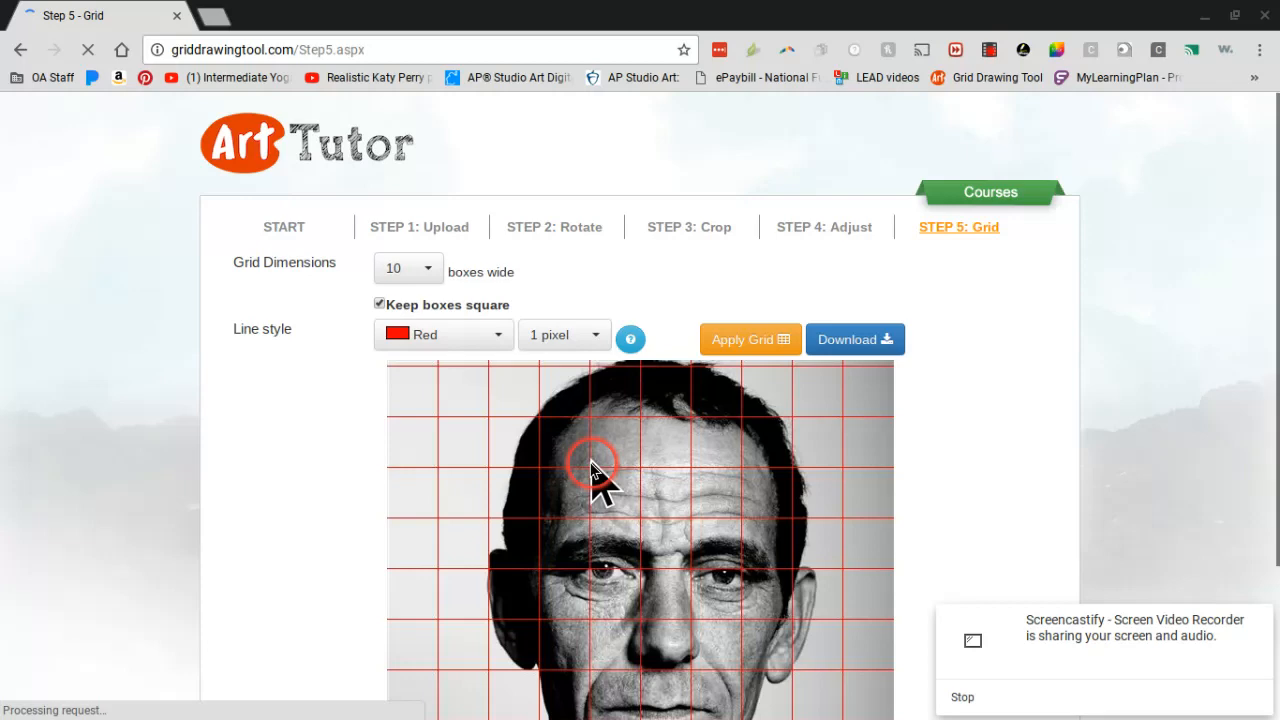
{"action": "scroll", "coordinate": [500, 310], "scroll_direction": "down", "scroll_amount": 2}
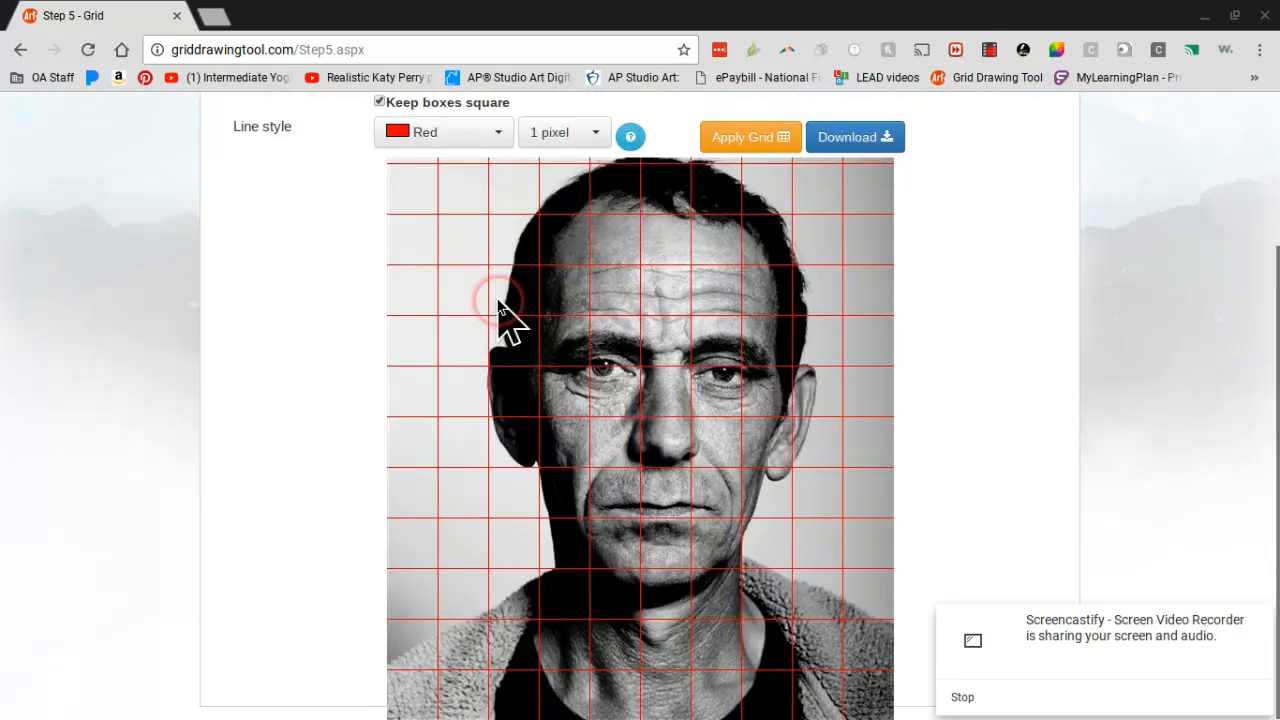
{"action": "left_click", "coordinate": [405, 343]}
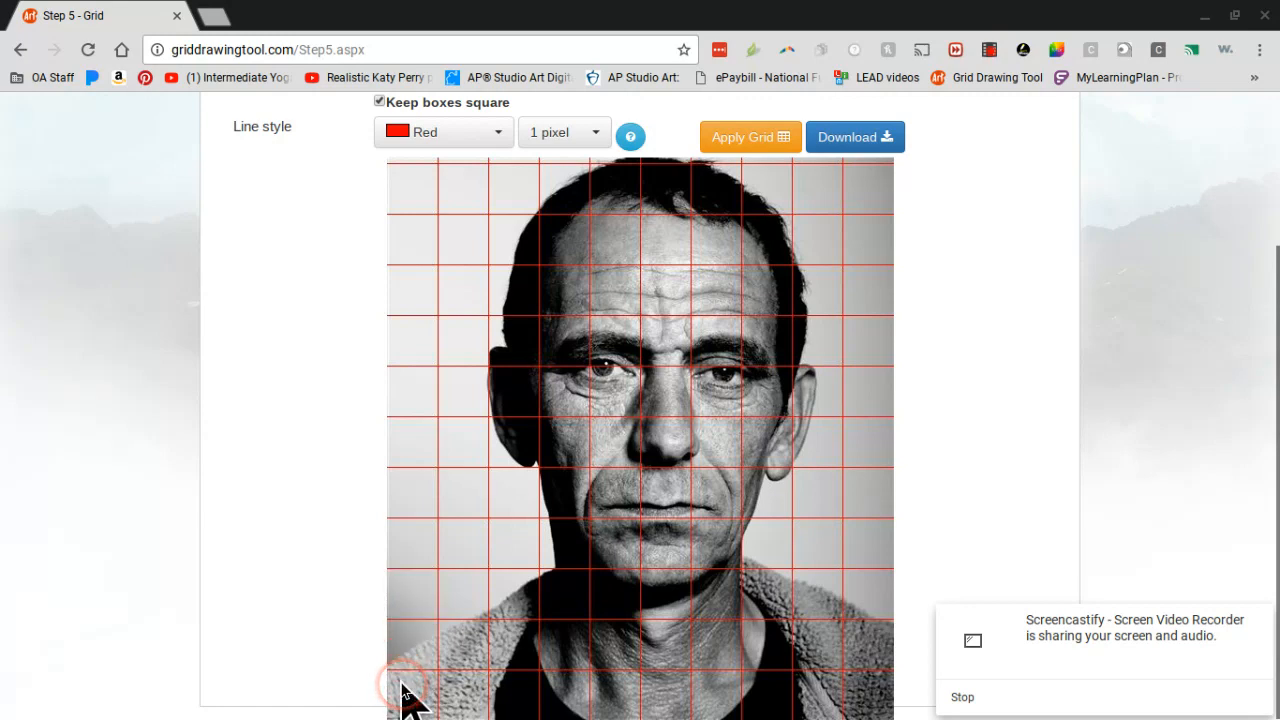
Step: Download the portrait with its 10-box-wide red grid
{"action": "scroll", "coordinate": [400, 690], "scroll_direction": "up", "scroll_amount": 2}
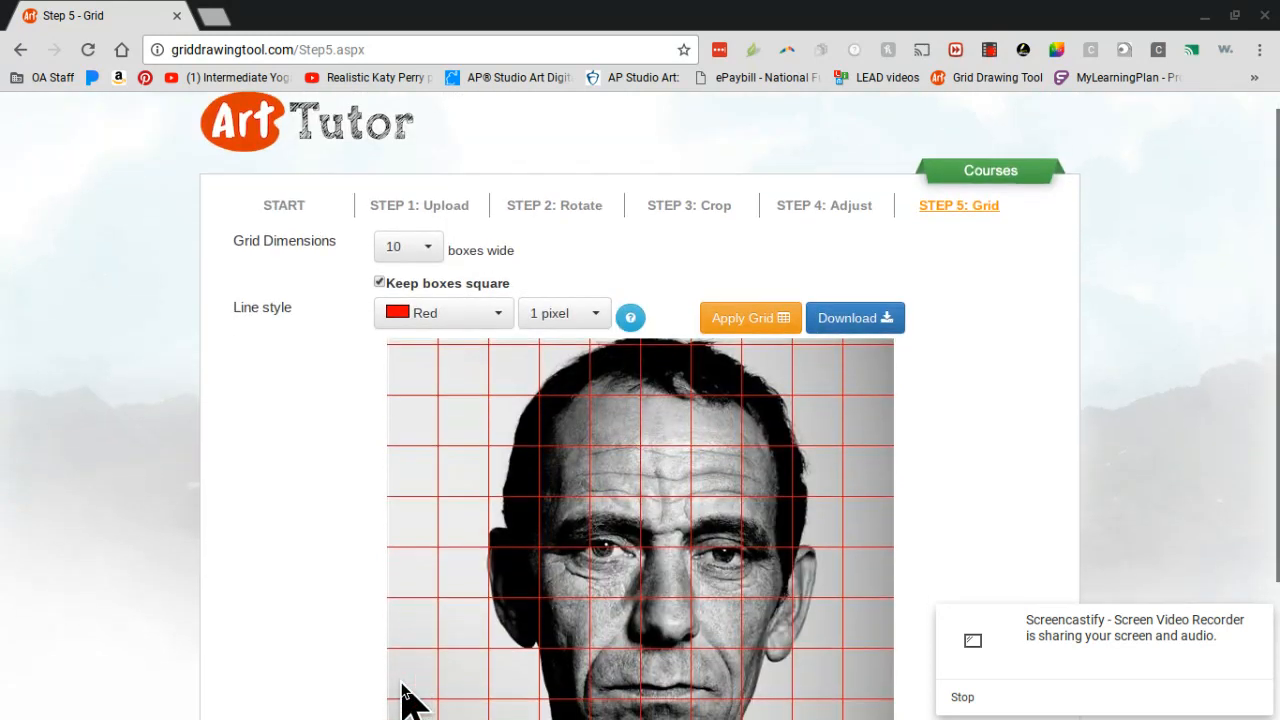
{"action": "scroll", "coordinate": [400, 690], "scroll_direction": "down", "scroll_amount": 2}
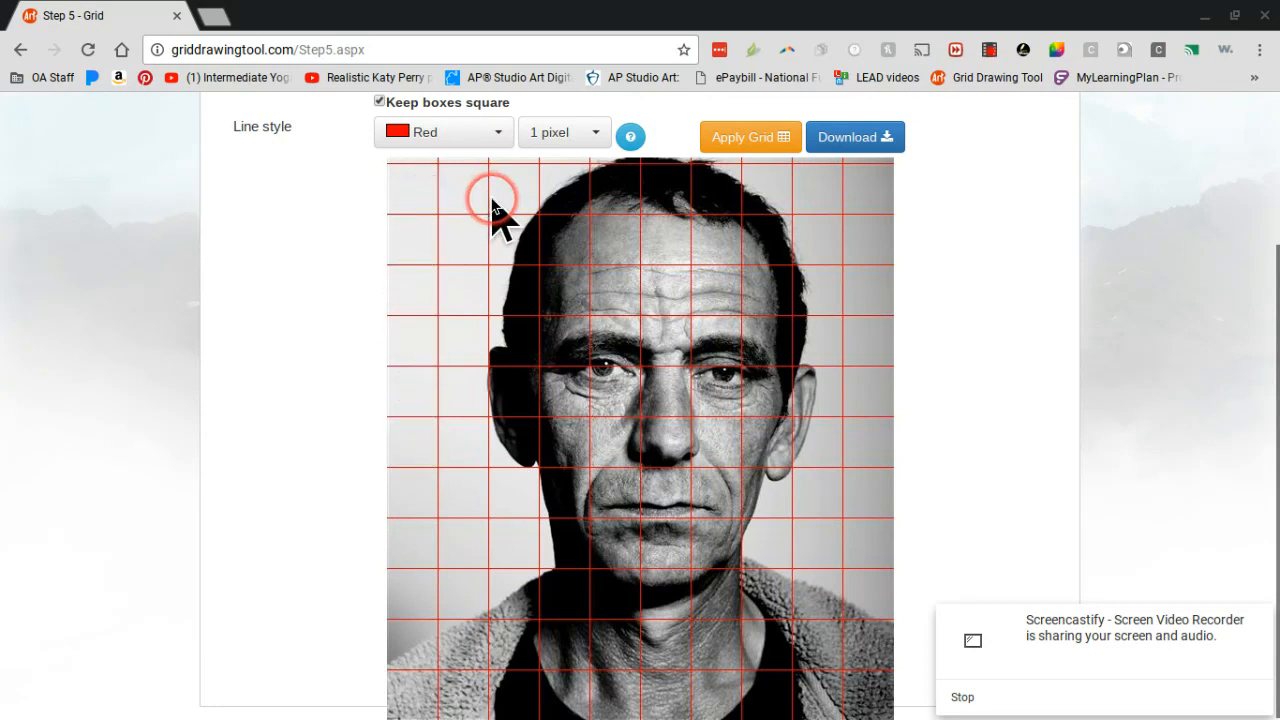
{"action": "scroll", "coordinate": [786, 296], "scroll_direction": "up", "scroll_amount": 1}
{"action": "scroll", "coordinate": [786, 296], "scroll_direction": "up", "scroll_amount": 2}
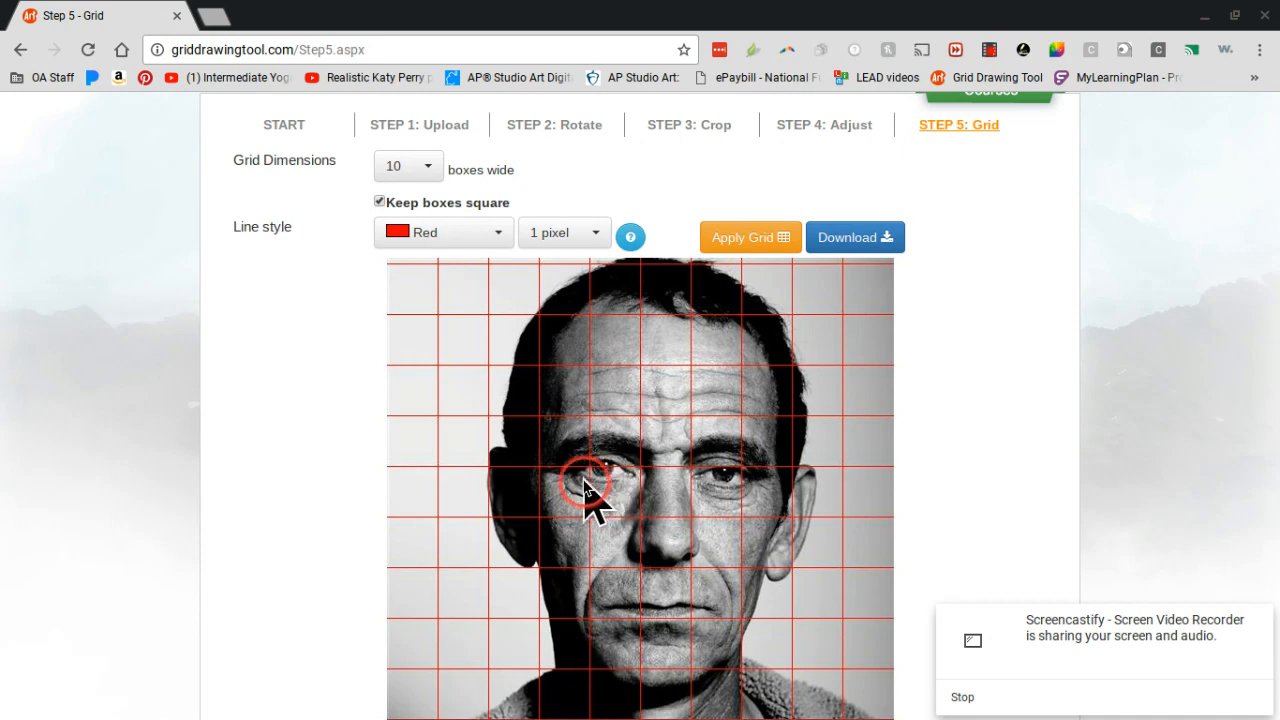
{"action": "left_click", "coordinate": [866, 240]}
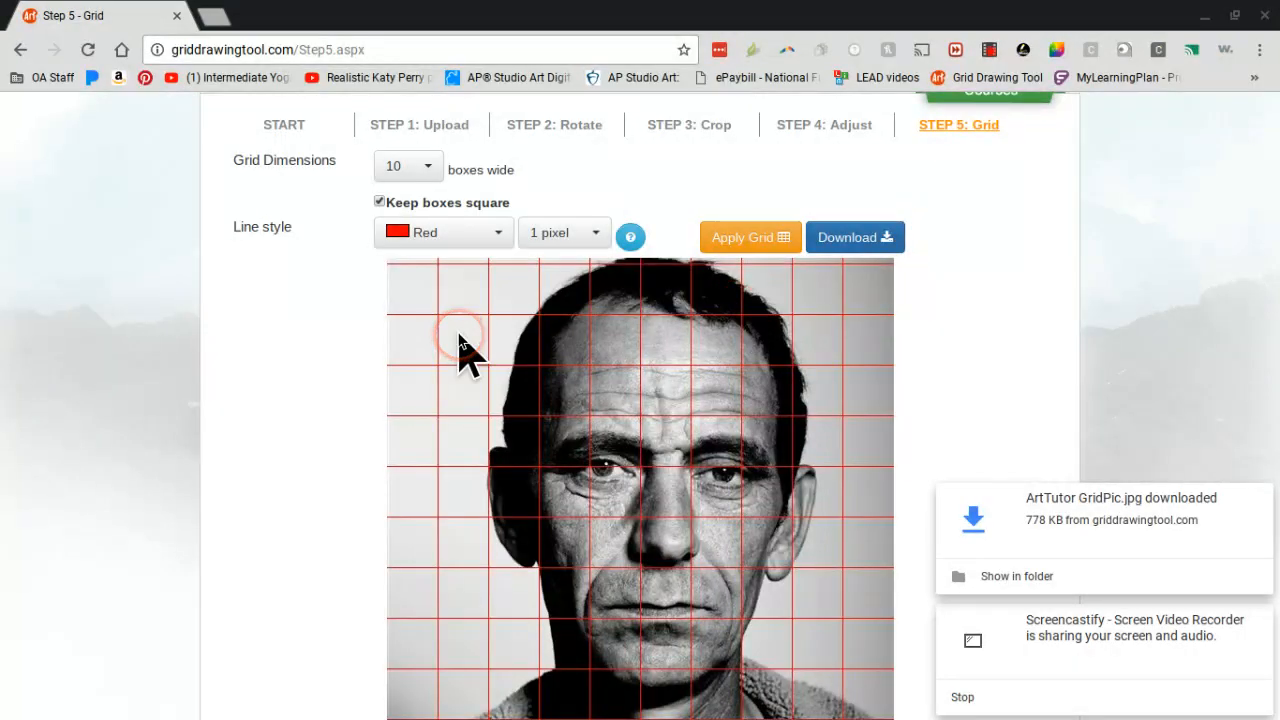
{"action": "scroll", "coordinate": [460, 345], "scroll_direction": "down", "scroll_amount": 1}
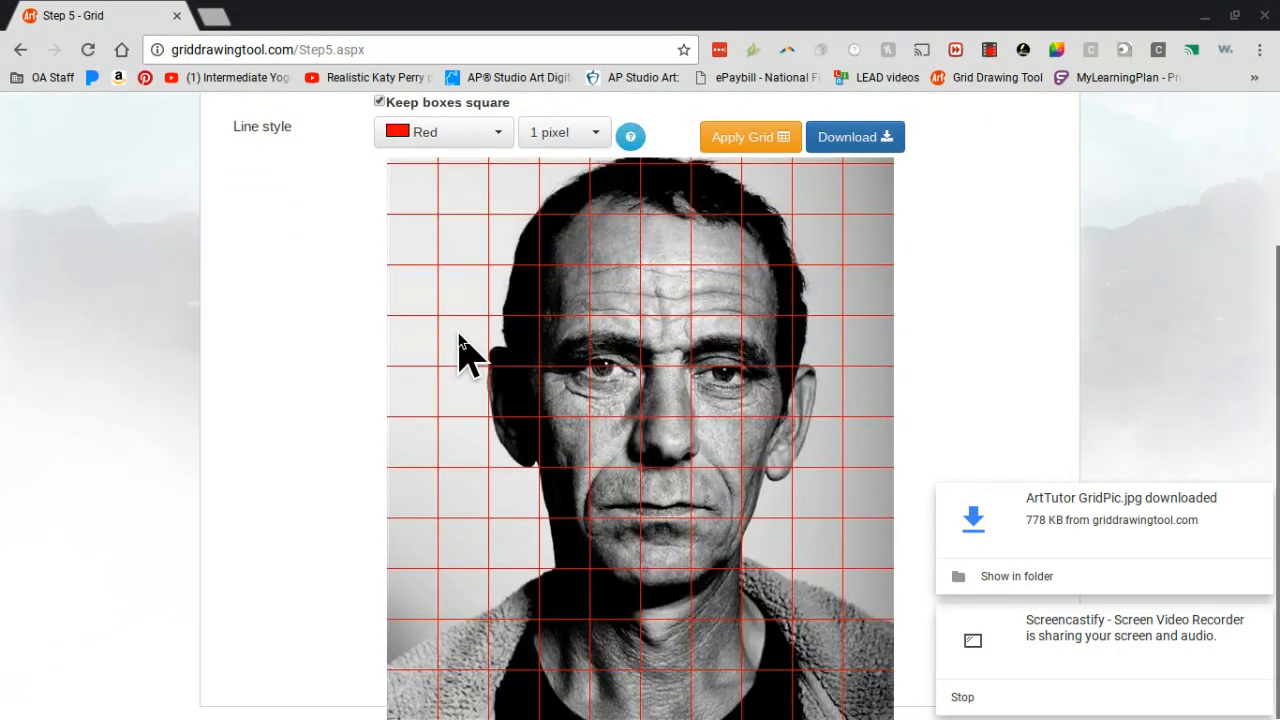
{"action": "scroll", "coordinate": [460, 345], "scroll_direction": "up", "scroll_amount": 1}
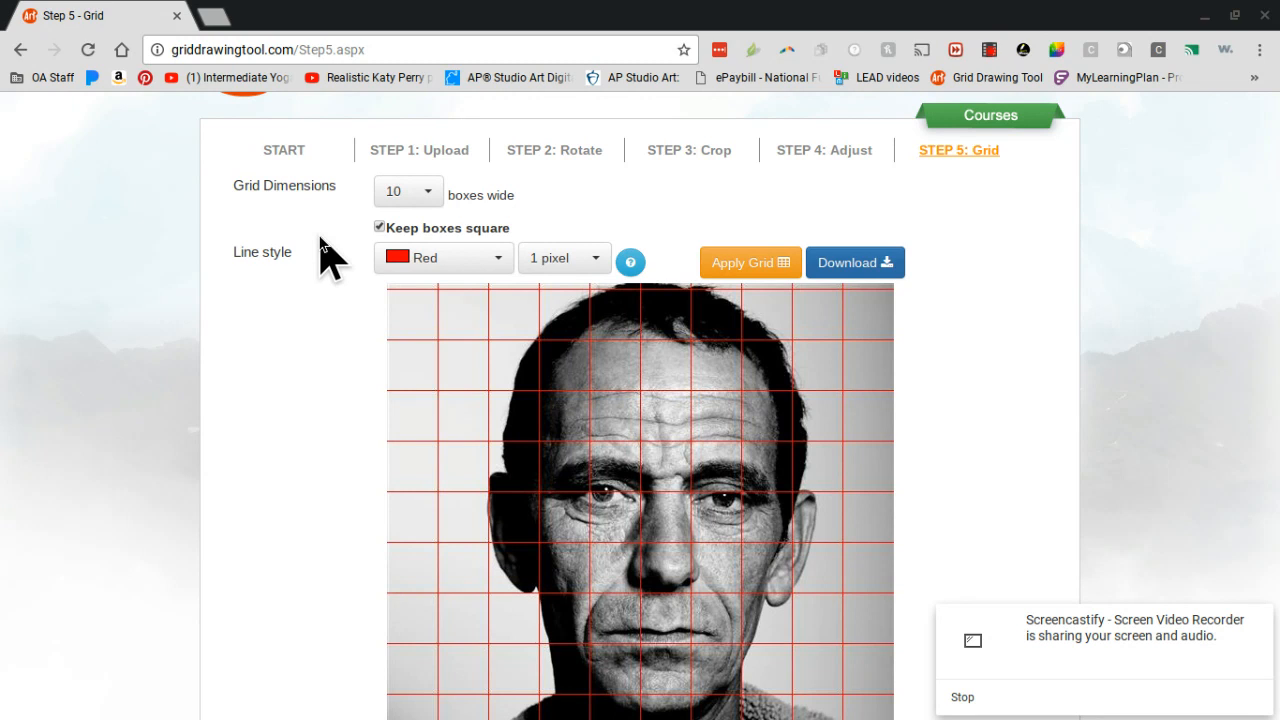
Step: Examine how the red grid squares divide the portrait from the head to the shoulders, along with the grid dimension and line style settings
{"action": "left_click", "coordinate": [418, 198]}
{"action": "scroll", "coordinate": [310, 298], "scroll_direction": "down", "scroll_amount": 3}
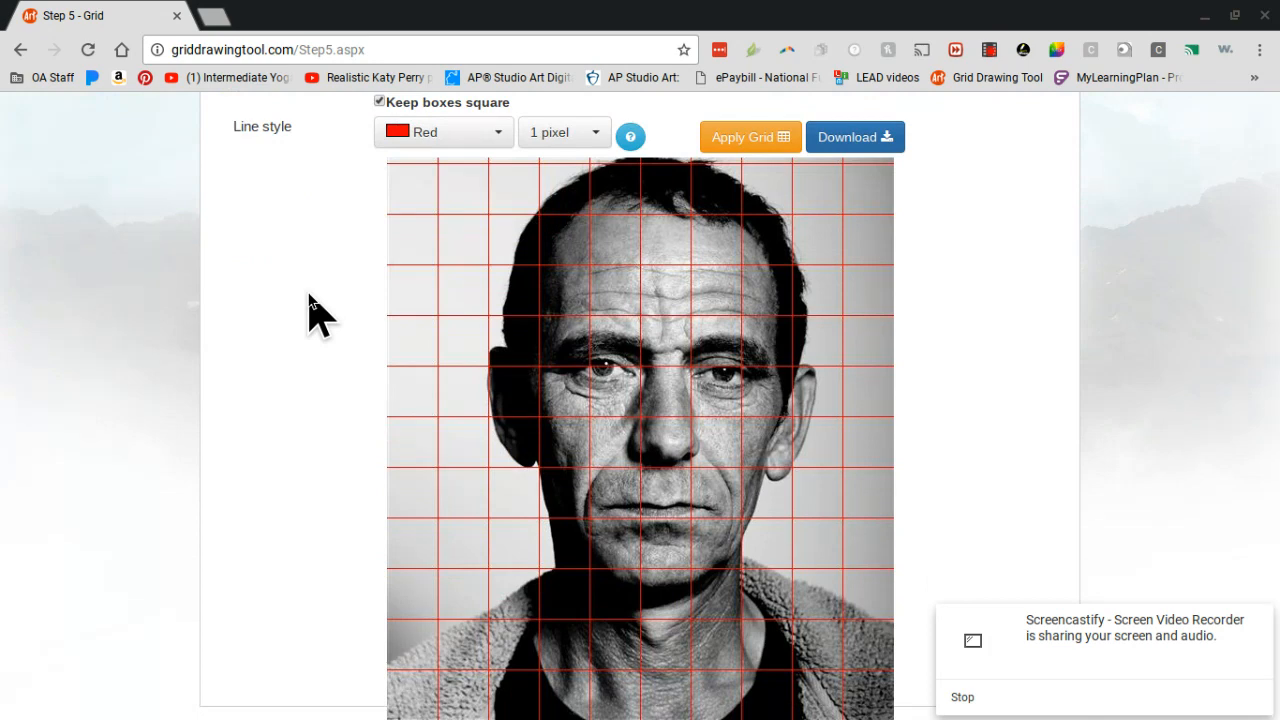
{"action": "scroll", "coordinate": [310, 298], "scroll_direction": "up", "scroll_amount": 2}
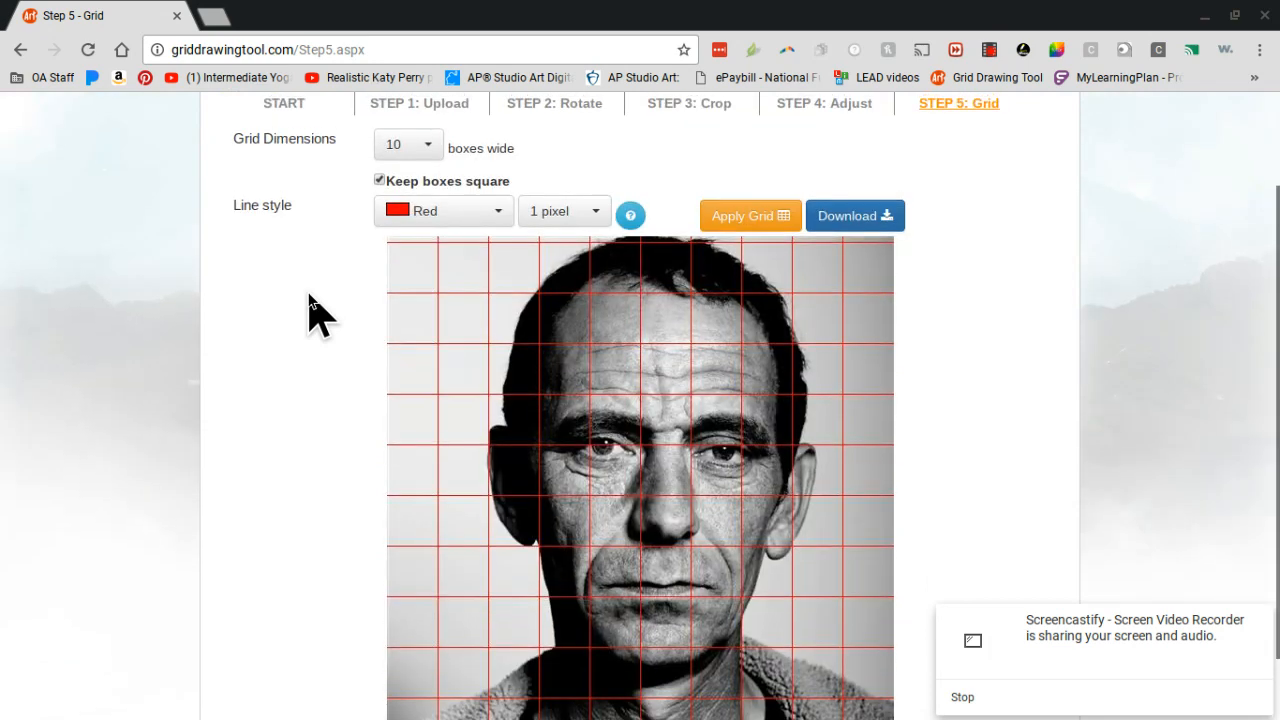
{"action": "left_click_drag", "start_coordinate": [382, 176], "coordinate": [345, 207]}
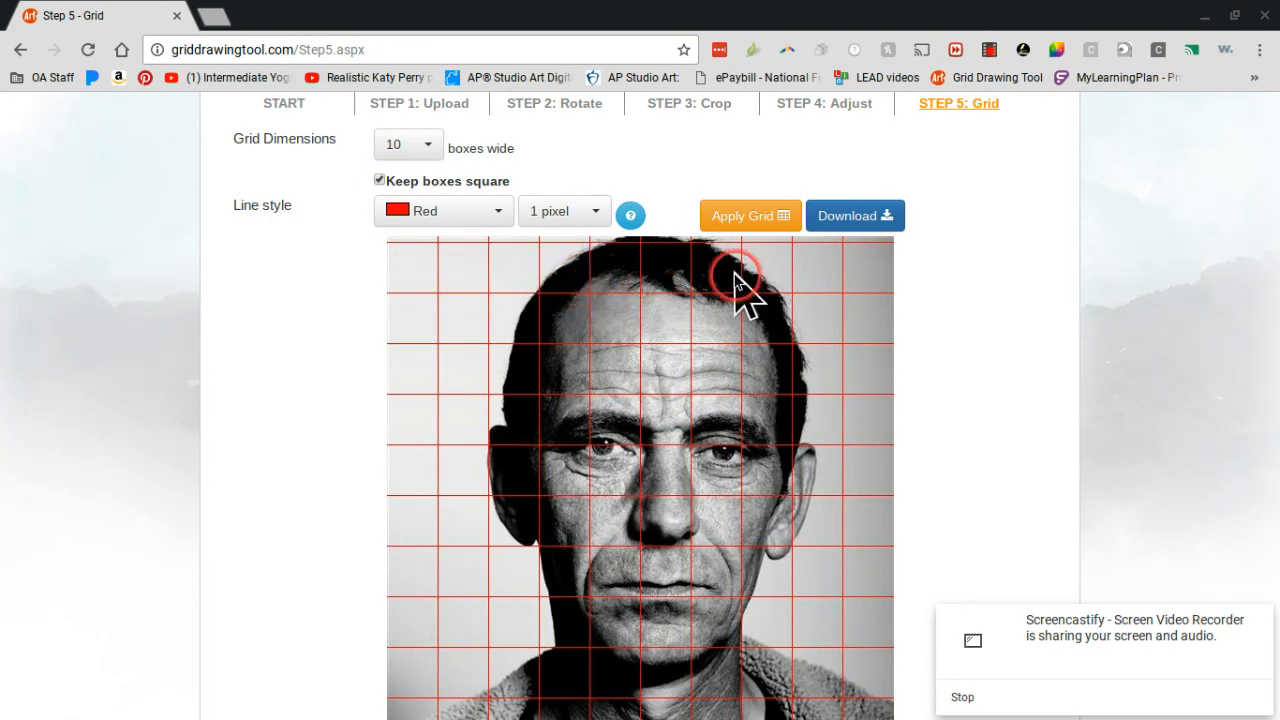
{"action": "scroll", "coordinate": [895, 335], "scroll_direction": "down", "scroll_amount": 1}
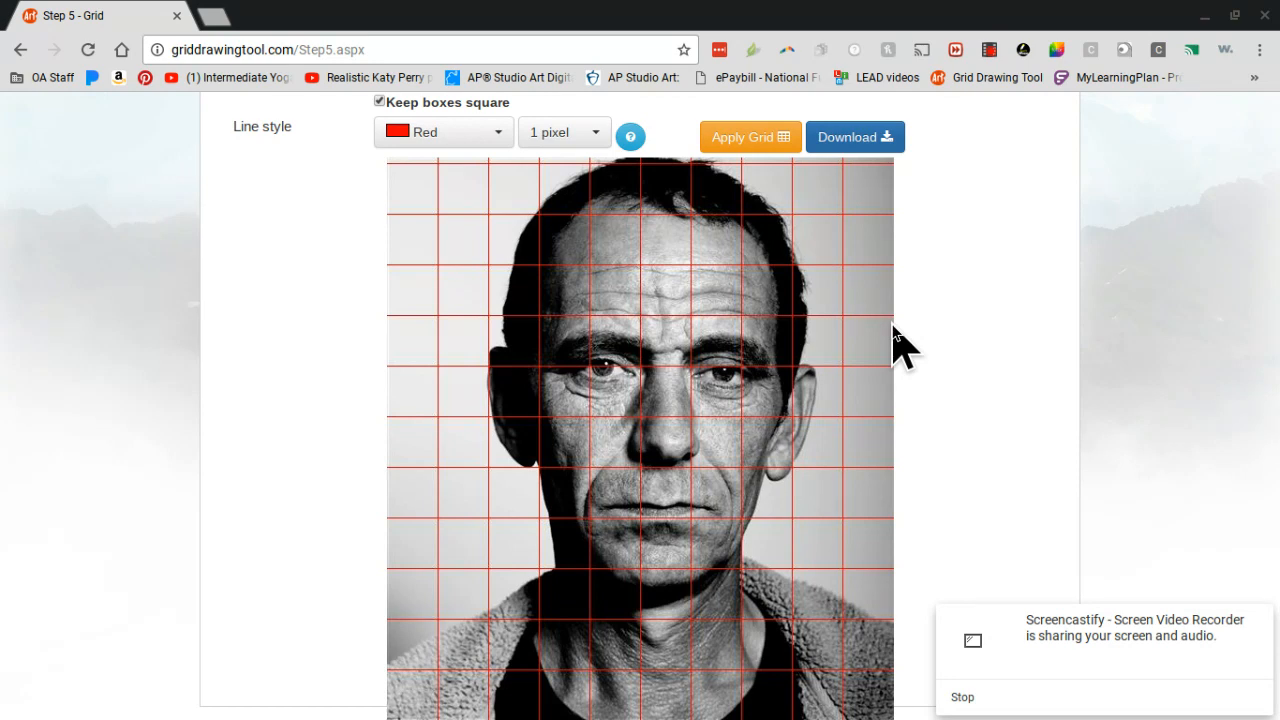
{"action": "scroll", "coordinate": [893, 325], "scroll_direction": "up", "scroll_amount": 2}
{"action": "left_click_drag", "start_coordinate": [388, 370], "coordinate": [608, 403]}
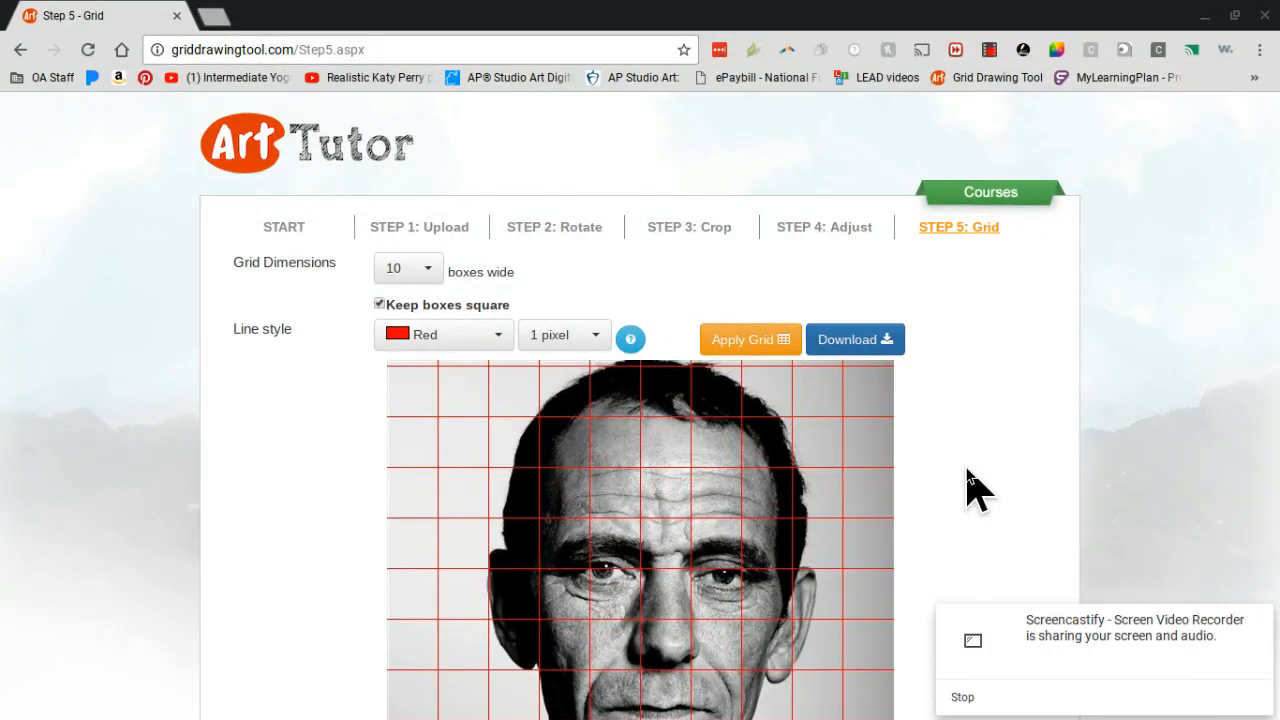
{"action": "scroll", "coordinate": [970, 485], "scroll_direction": "down", "scroll_amount": 2}
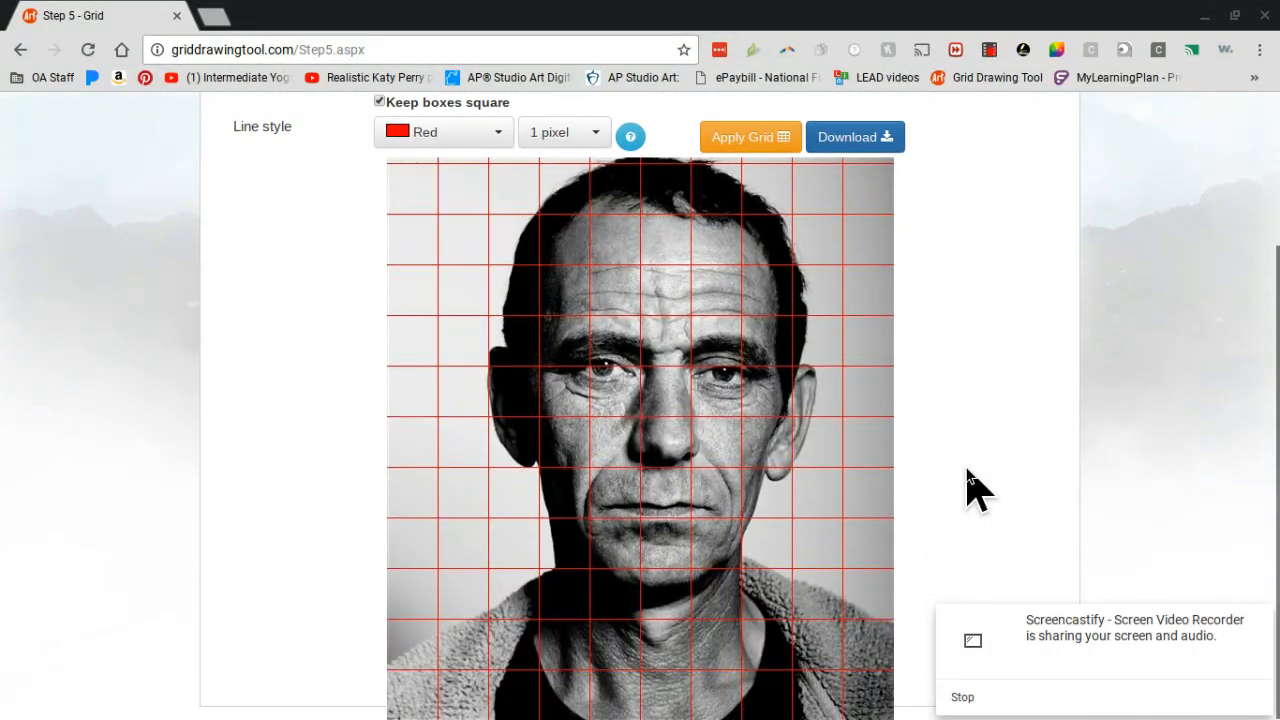